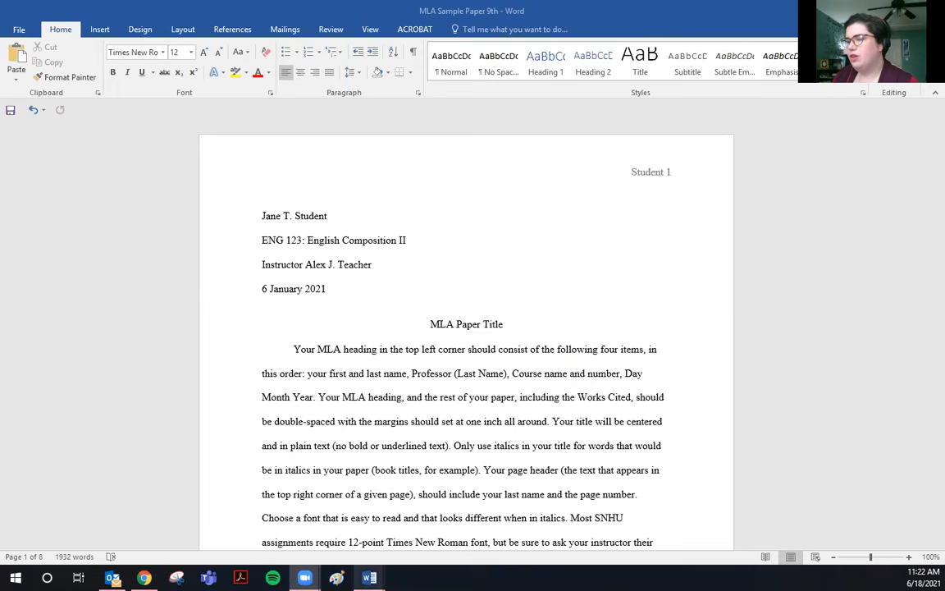
Switch to the blank MLAElements document from the taskbar.
{"action": "mouse_move", "coordinate": [369, 578]}
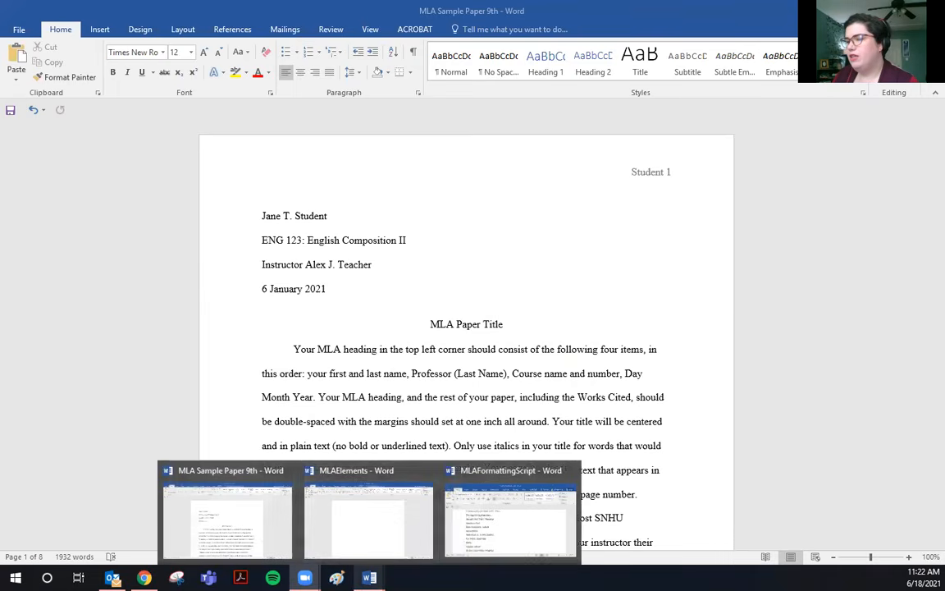
{"action": "left_click", "coordinate": [363, 532]}
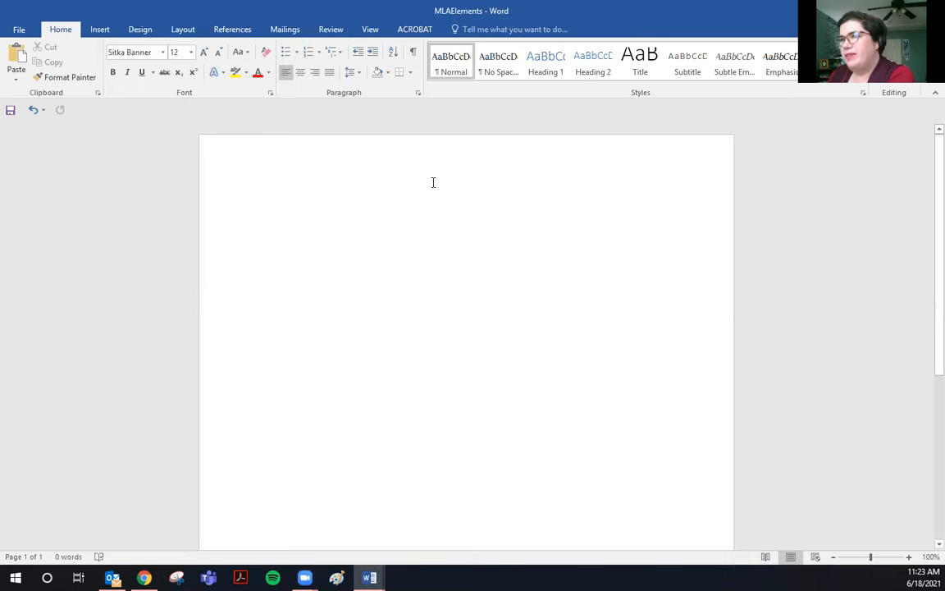
Add a plain top-right page number to the header, preceded by the author's surname.
{"action": "double_click", "coordinate": [520, 150]}
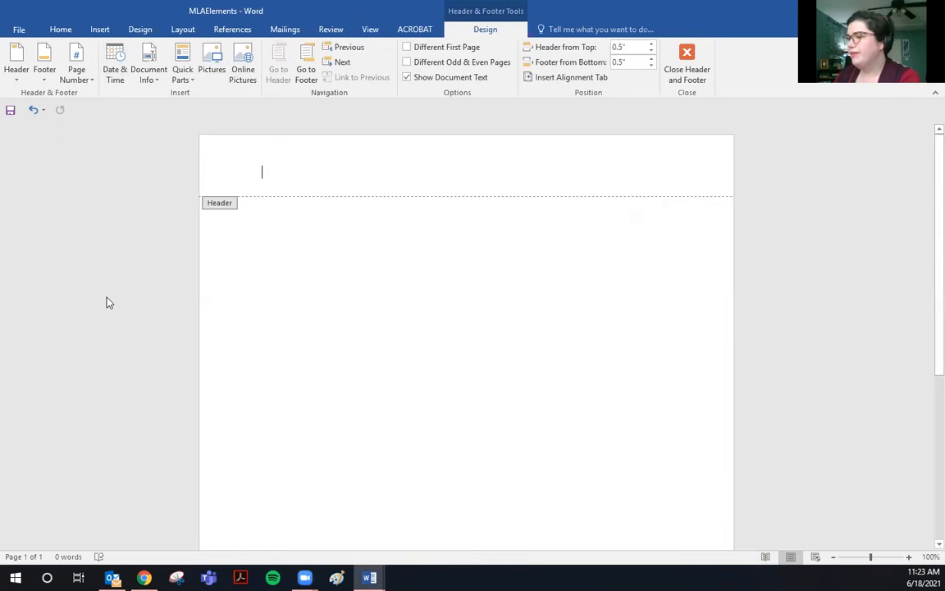
{"action": "left_click", "coordinate": [93, 82]}
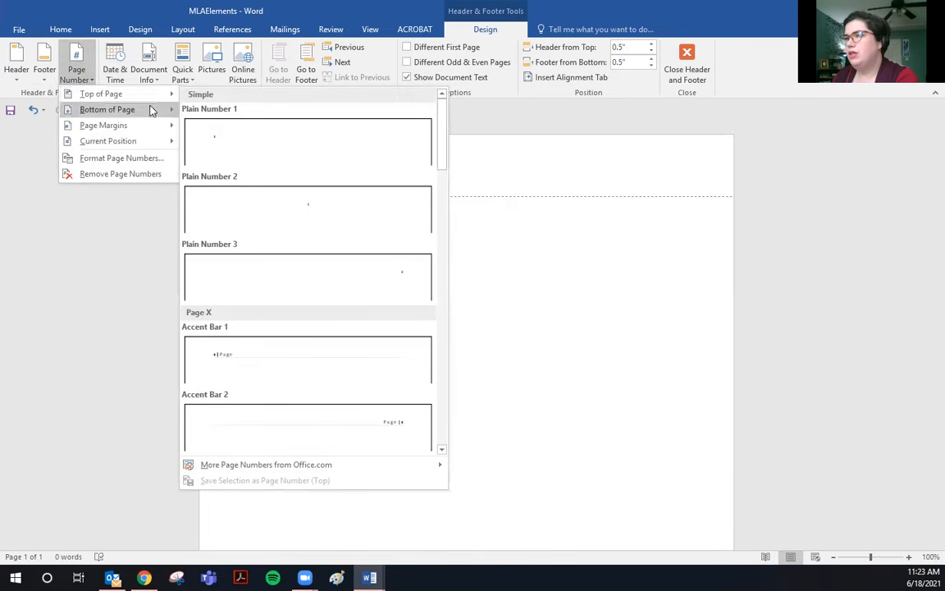
{"action": "left_click", "coordinate": [407, 296]}
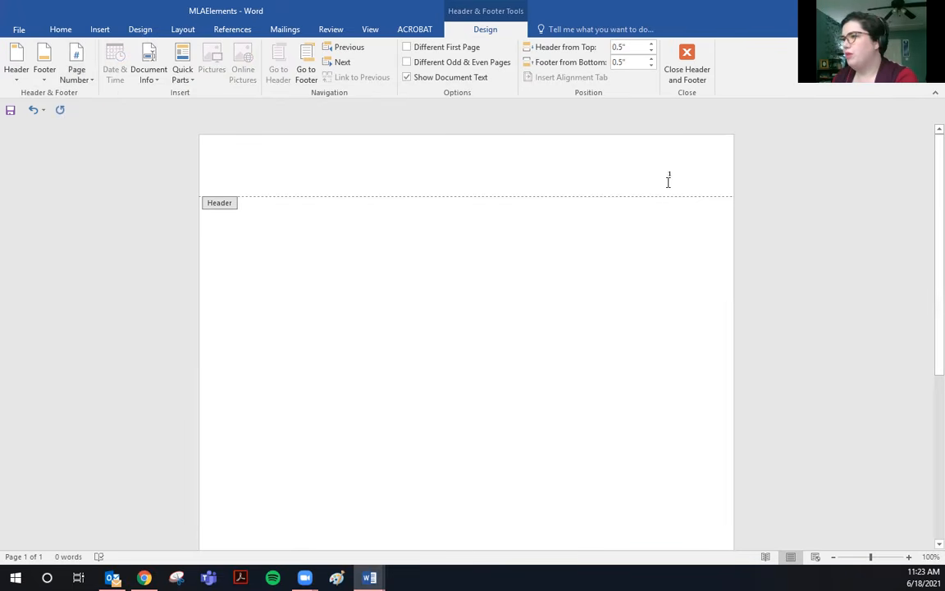
{"action": "type", "text": "Guzel"}
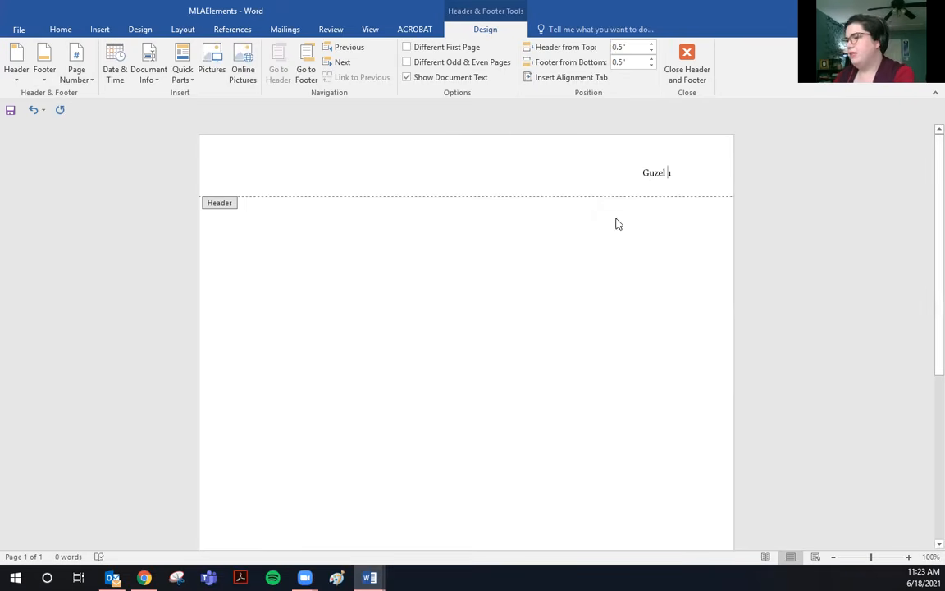
{"action": "left_click", "coordinate": [693, 176]}
Set the header line to Times New Roman and return to the body.
{"action": "triple_click", "coordinate": [647, 179]}
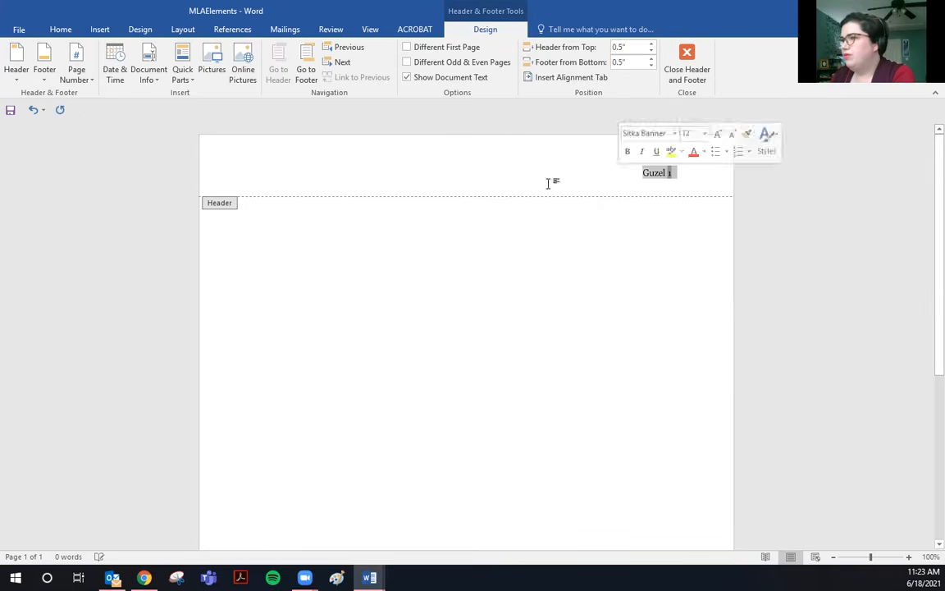
{"action": "left_click", "coordinate": [61, 29]}
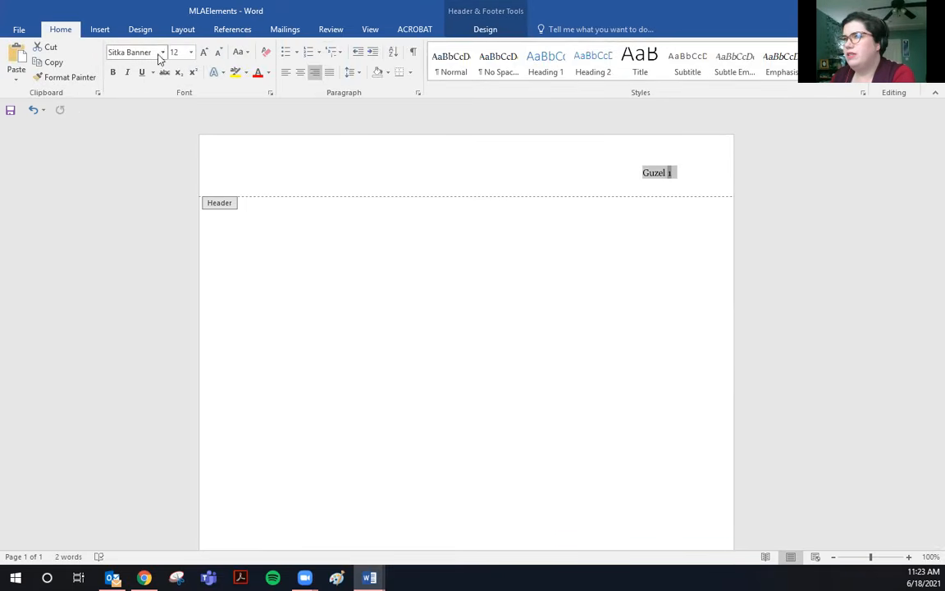
{"action": "left_click", "coordinate": [162, 52]}
{"action": "left_click", "coordinate": [174, 133]}
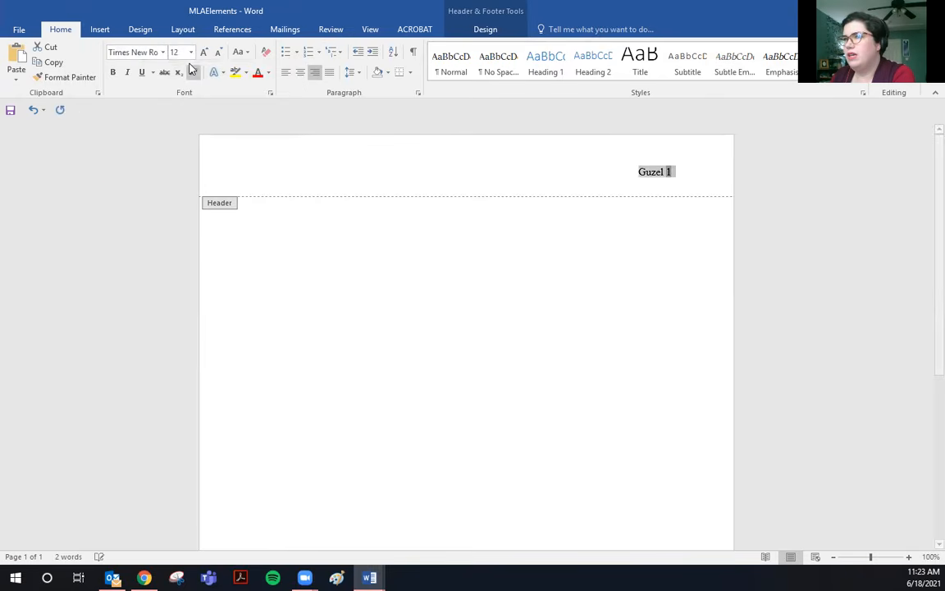
{"action": "double_click", "coordinate": [577, 243]}
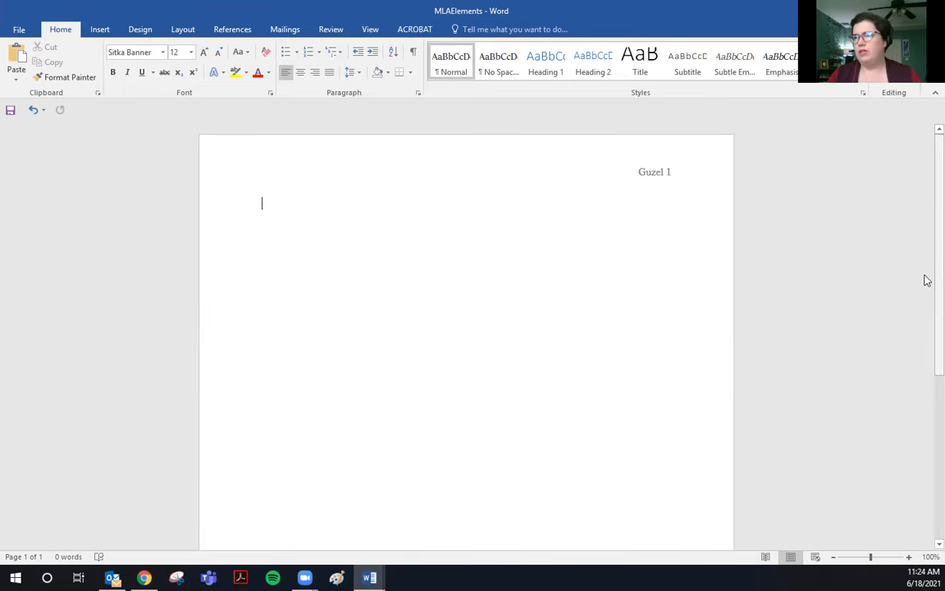
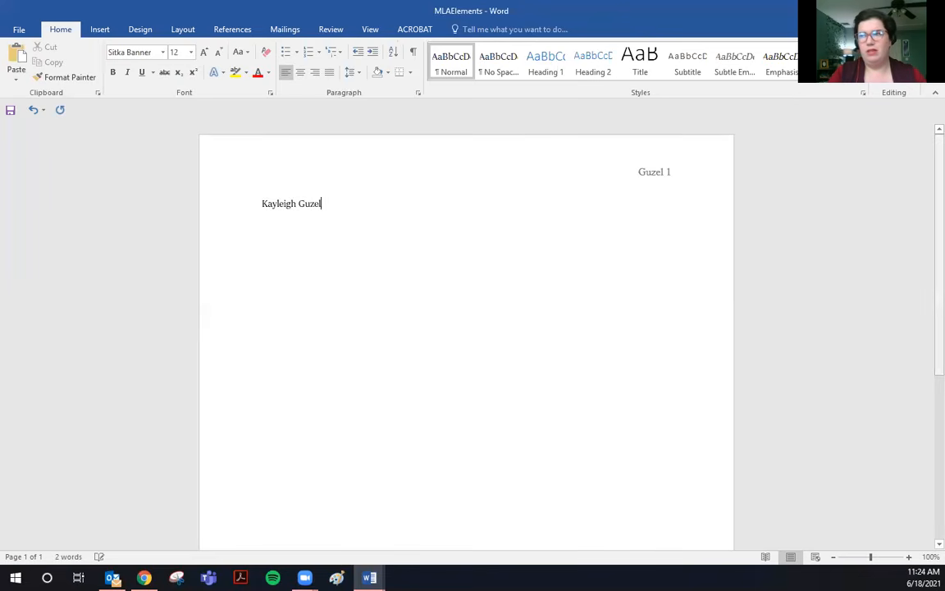
Type the heading lines: student's name, instructor's name, ENG-451, and 18 June 2021.
{"action": "key", "text": "Return"}
{"action": "type", "text": "Prof. Profess"}
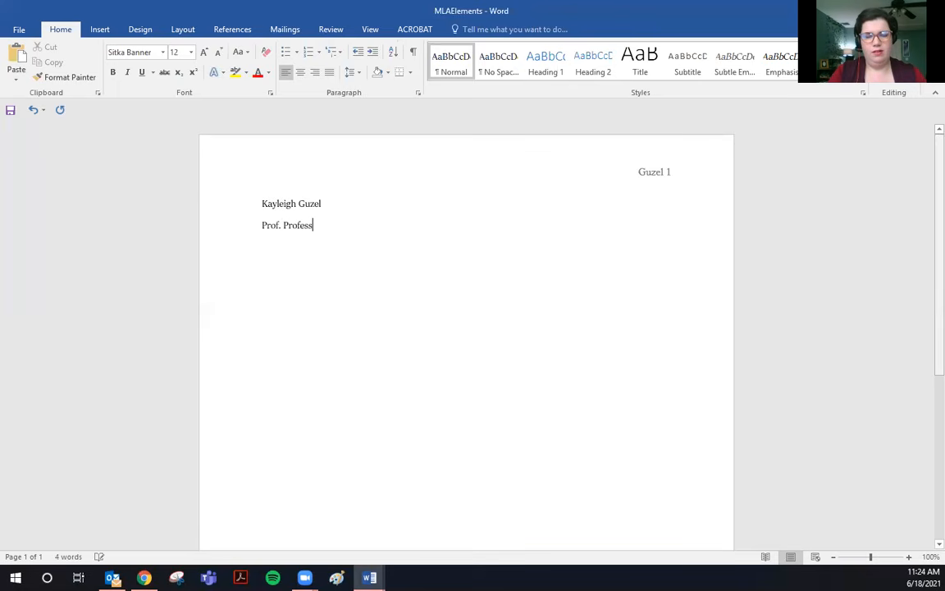
{"action": "type", "text": "orton"}
{"action": "key", "text": "Return"}
{"action": "type", "text": "ENG-"}
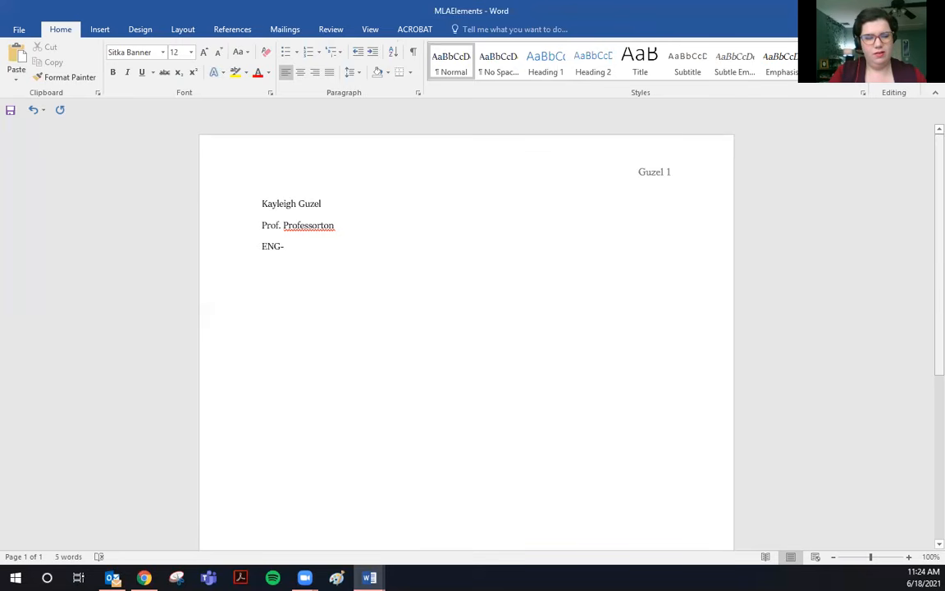
{"action": "type", "text": "451"}
{"action": "key", "text": "Return"}
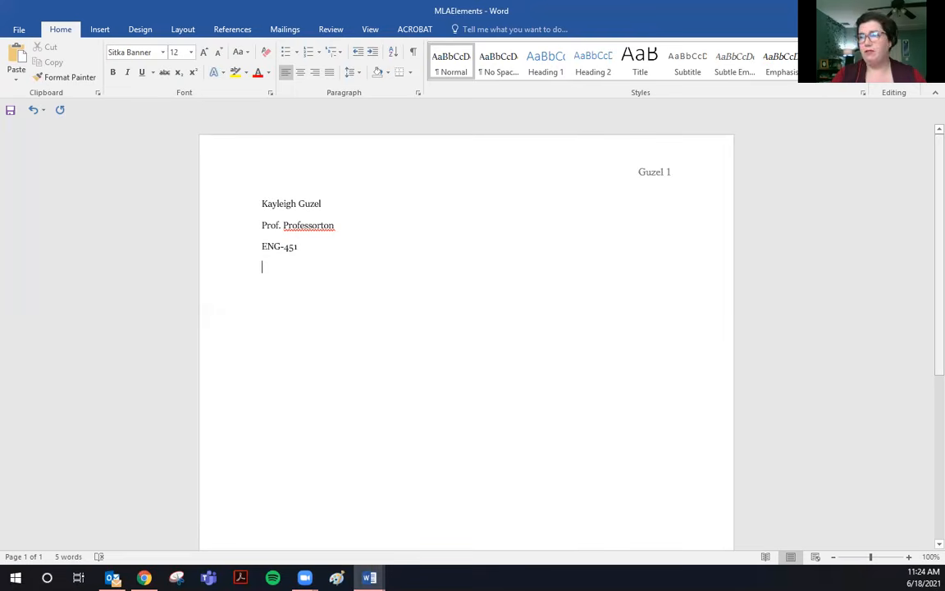
{"action": "type", "text": "18"}
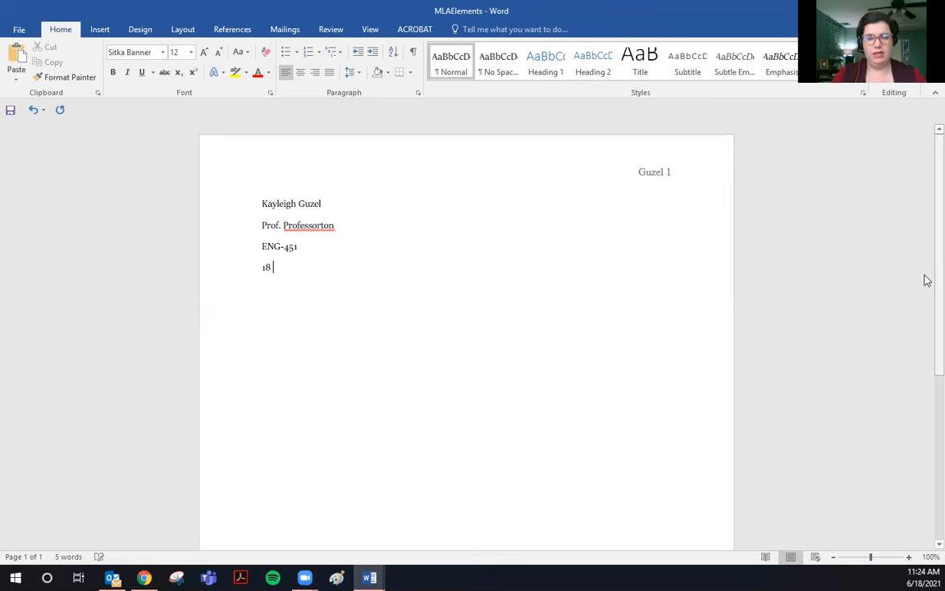
{"action": "type", "text": " Ju"}
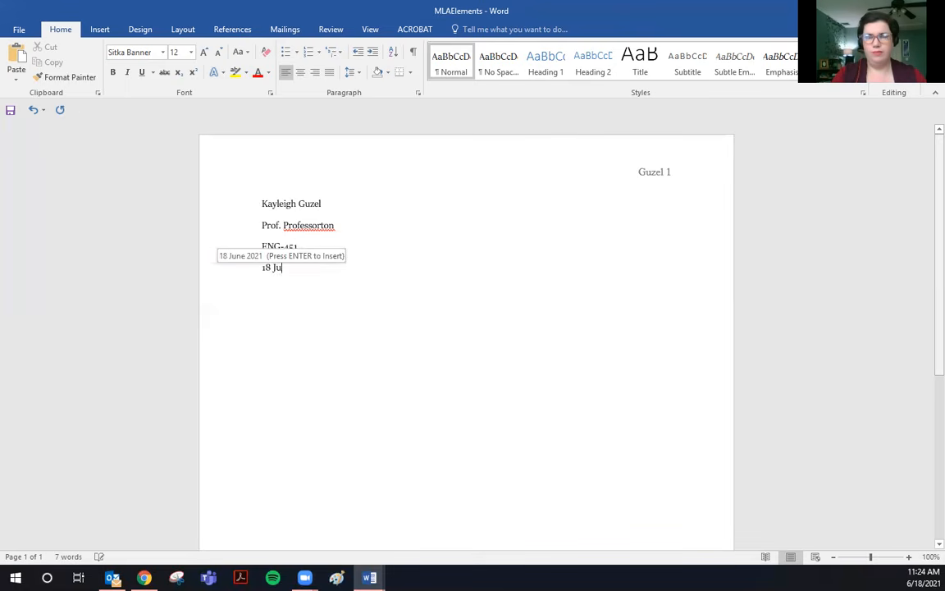
{"action": "type", "text": "ne 2021"}
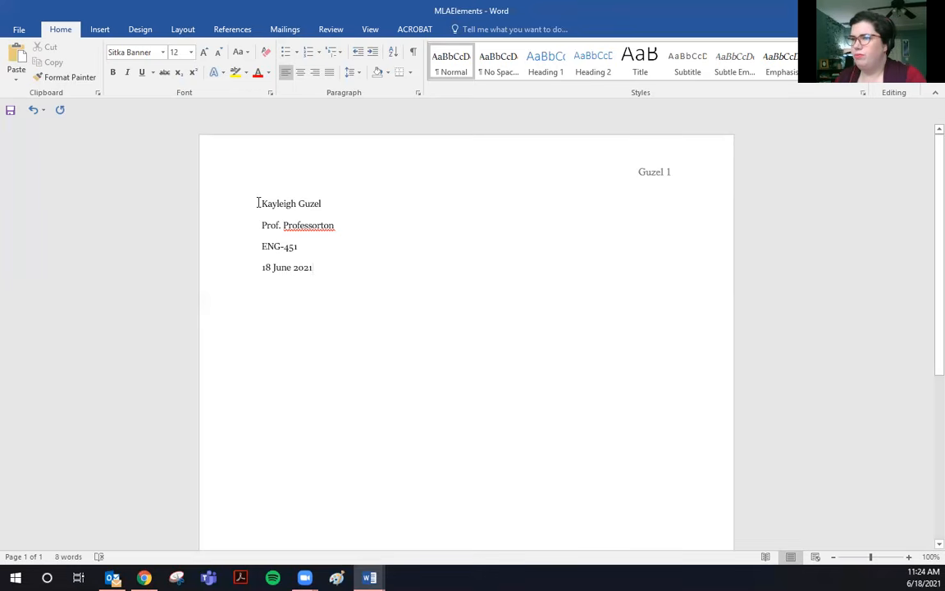
Set the four heading lines to Times New Roman.
{"action": "left_click_drag", "start_coordinate": [257, 203], "coordinate": [823, 439]}
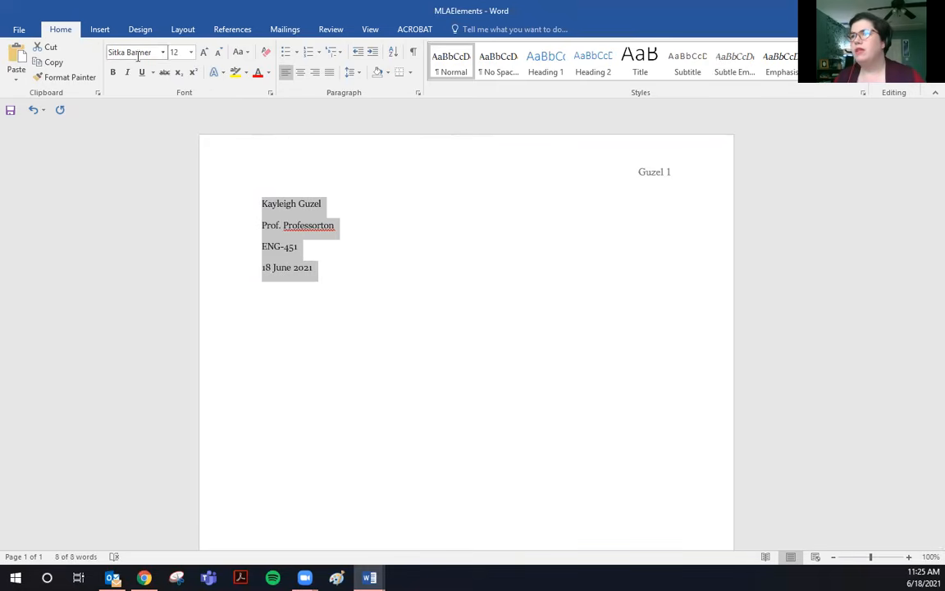
{"action": "left_click", "coordinate": [163, 52]}
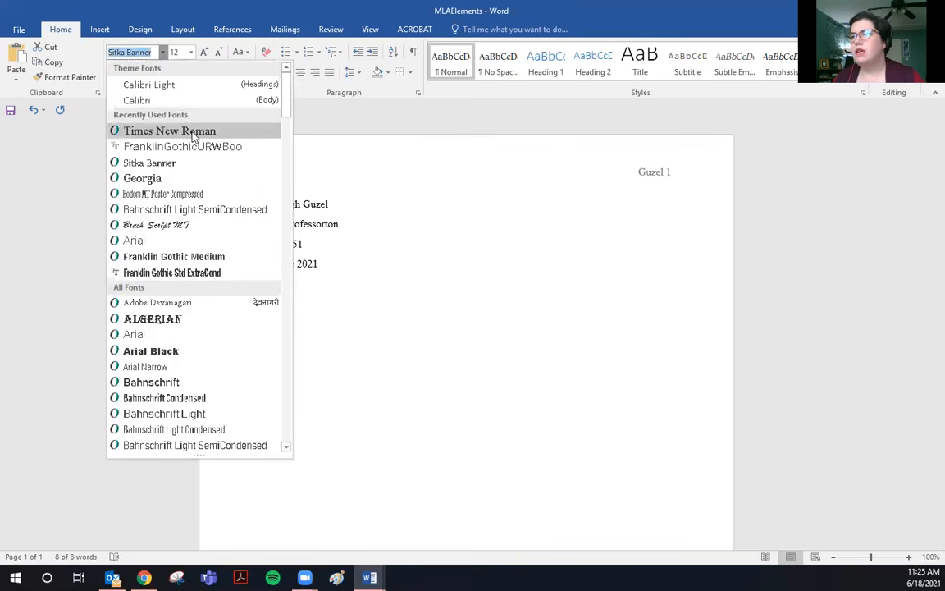
{"action": "left_click", "coordinate": [176, 125]}
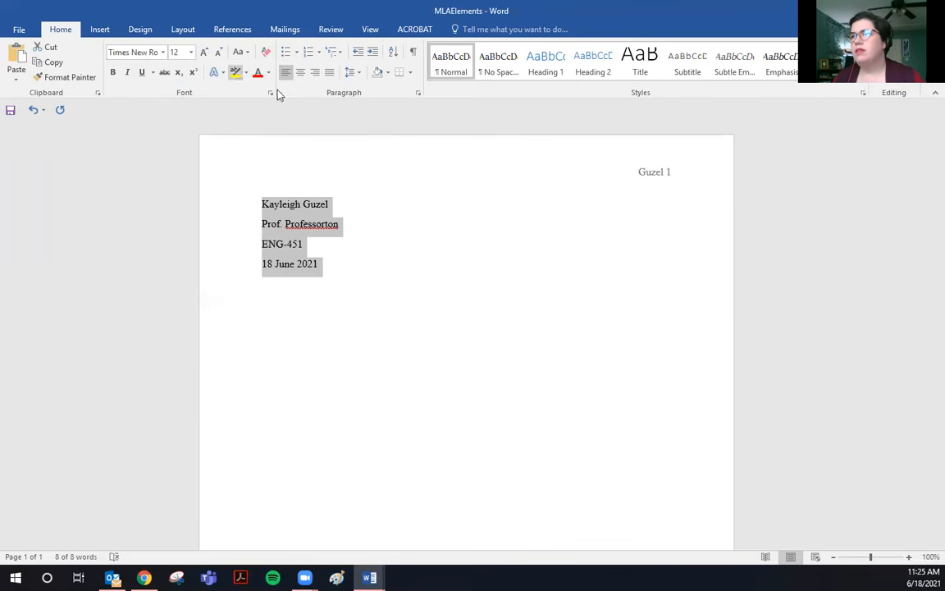
Give the heading double line spacing with 0 pt after, then add an empty line below the date.
{"action": "right_click", "coordinate": [286, 215]}
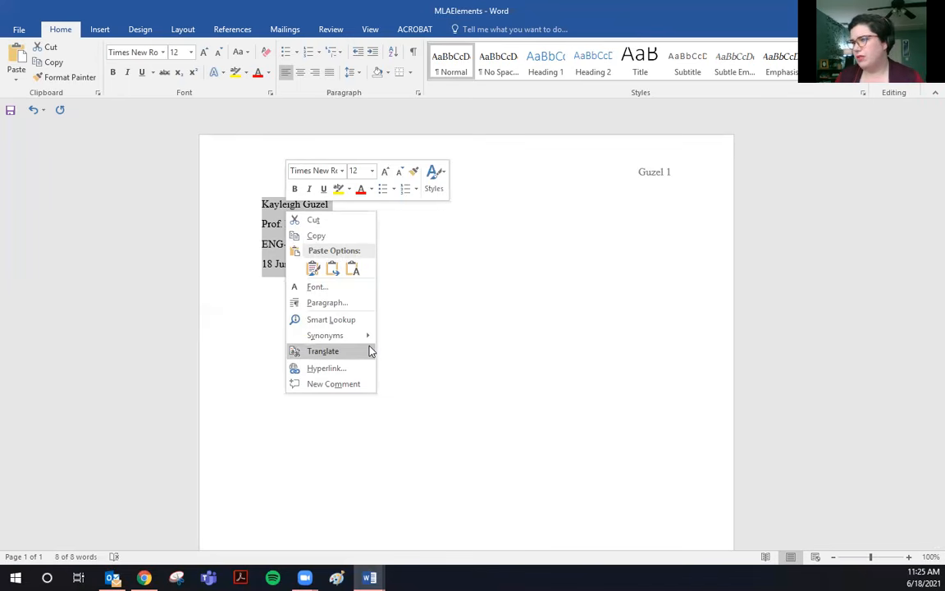
{"action": "left_click", "coordinate": [327, 303]}
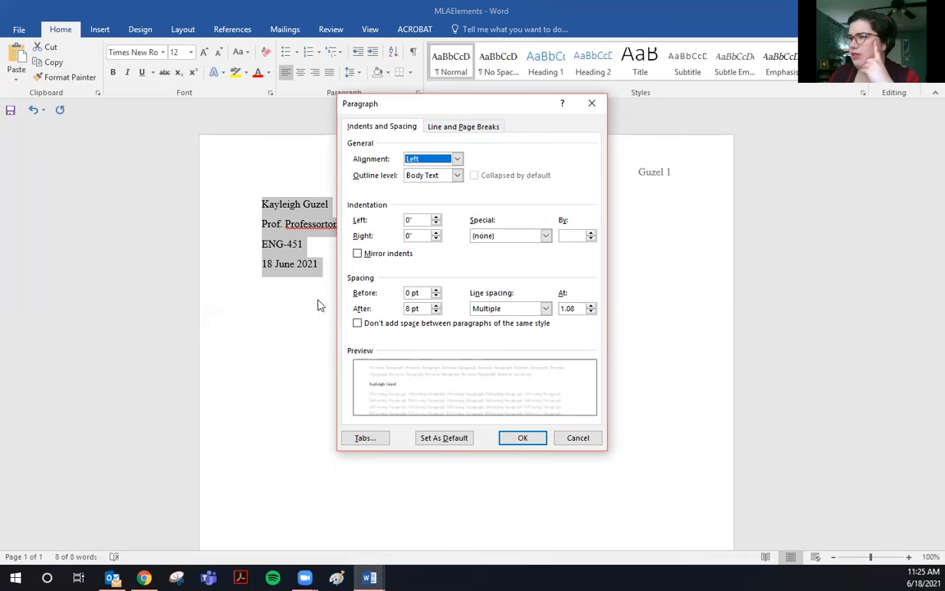
{"action": "left_click", "coordinate": [436, 312]}
{"action": "left_click", "coordinate": [437, 312]}
{"action": "left_click", "coordinate": [546, 309]}
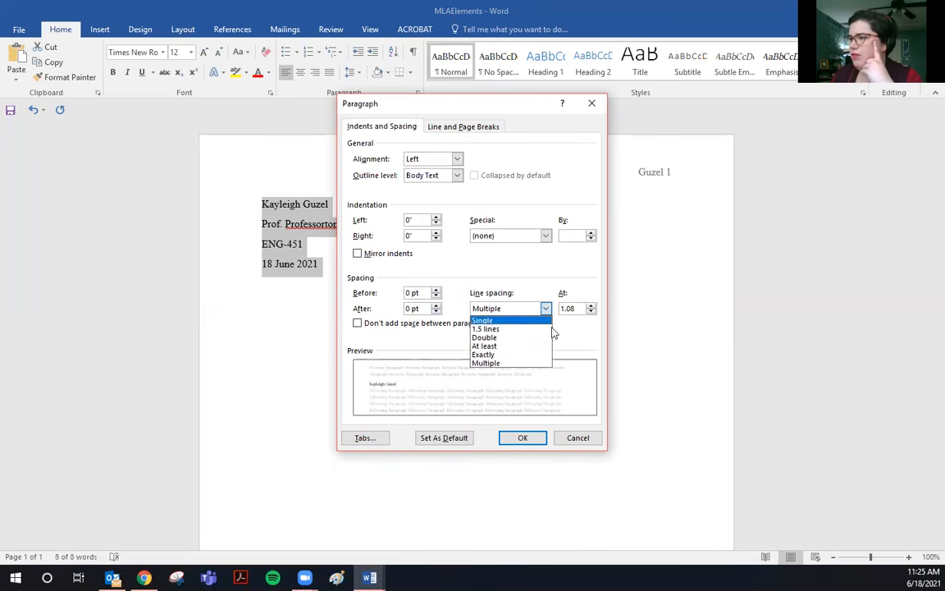
{"action": "left_click", "coordinate": [496, 337]}
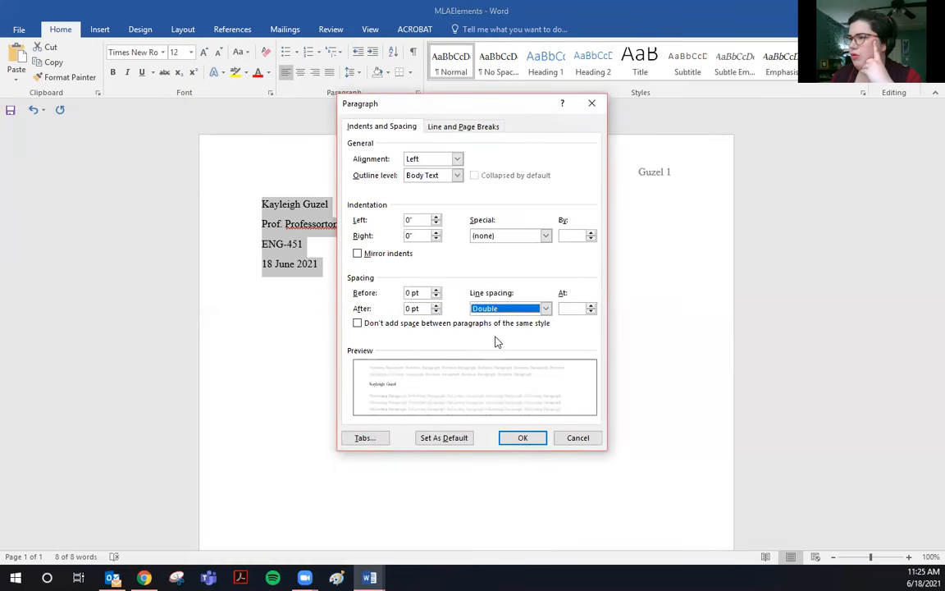
{"action": "left_click", "coordinate": [522, 438]}
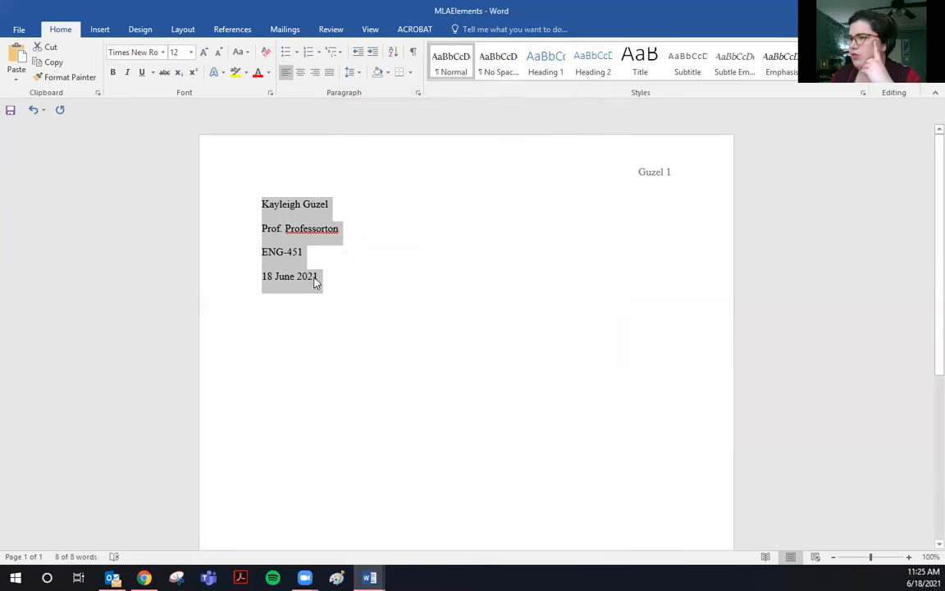
{"action": "left_click", "coordinate": [366, 276]}
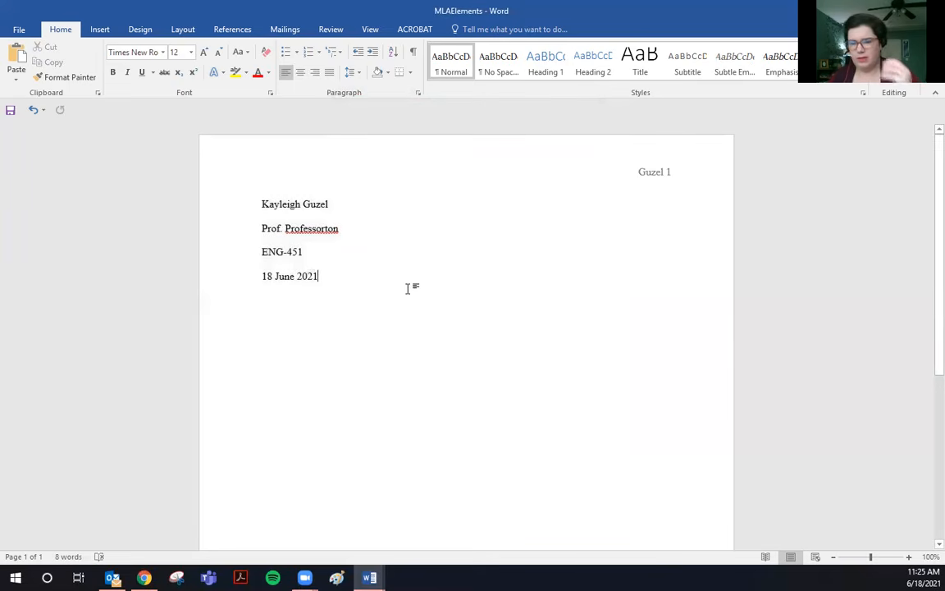
{"action": "key", "text": "Return"}
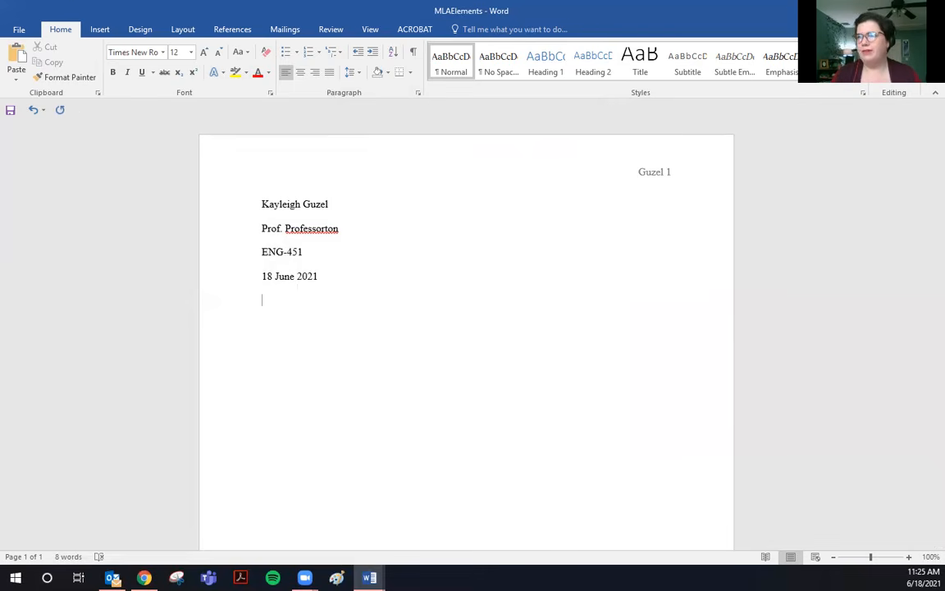
Center a new line and type the title 'Analysis of Gender Roles in MacBeth'.
{"action": "left_click", "coordinate": [301, 75]}
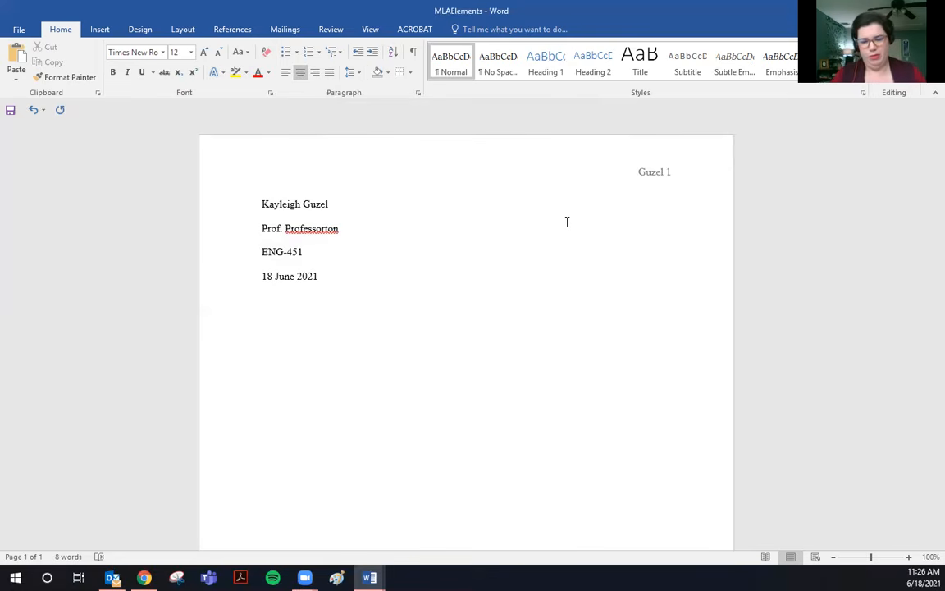
{"action": "type", "text": "Analysis of Gender Roles in MacBeth"}
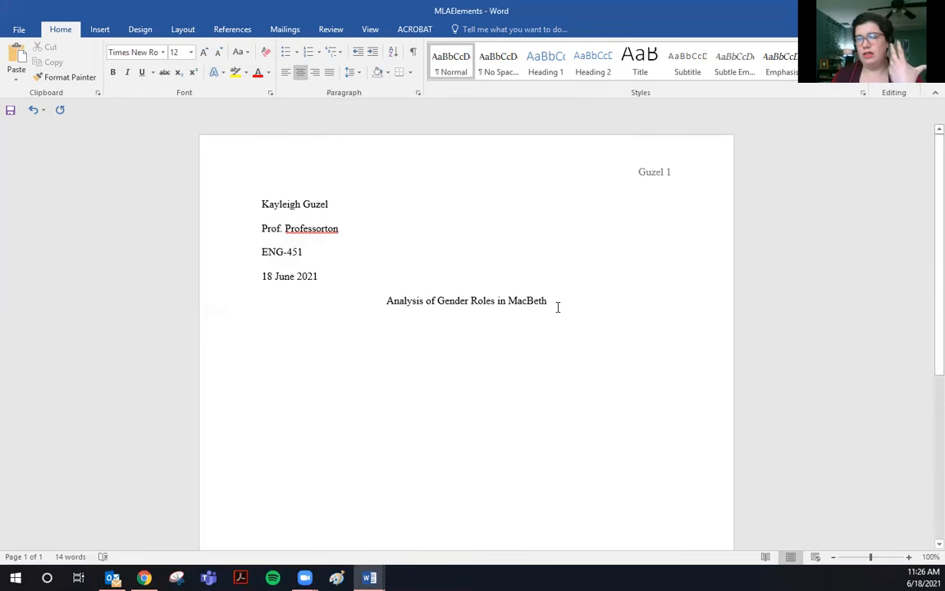
Italicize MacBeth in the title and correct its spelling to Macbeth.
{"action": "left_click_drag", "start_coordinate": [554, 302], "coordinate": [509, 301]}
{"action": "left_click", "coordinate": [127, 72]}
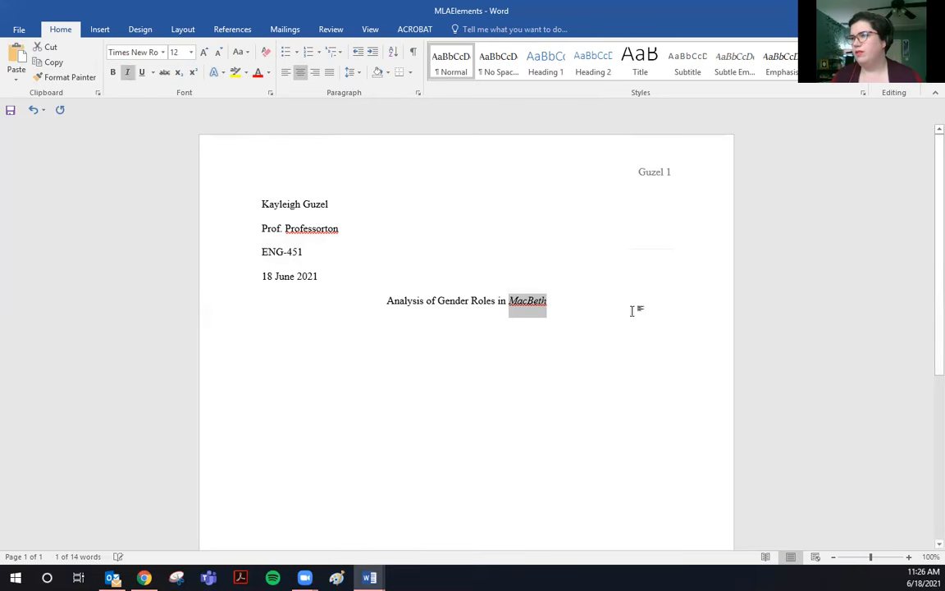
{"action": "left_click", "coordinate": [624, 327]}
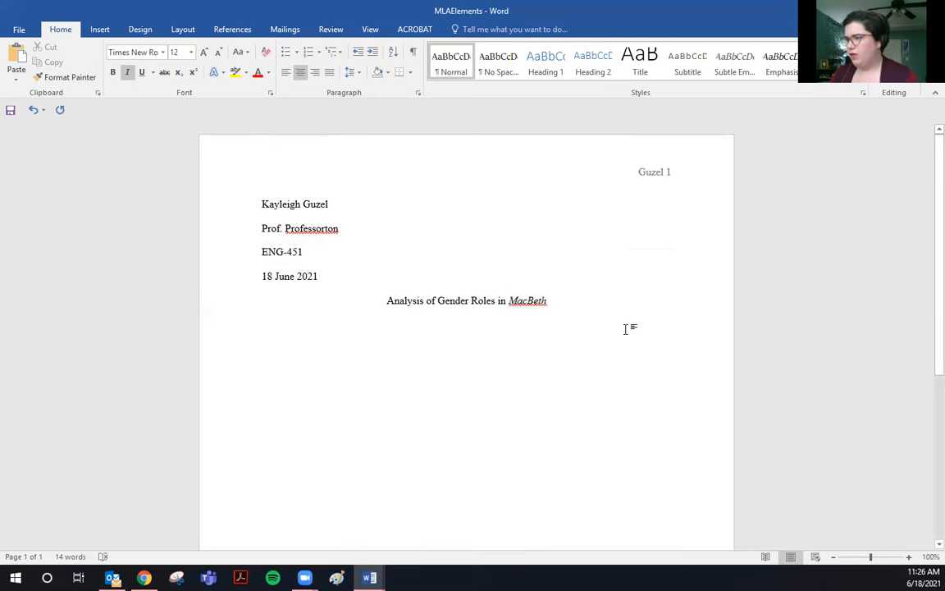
{"action": "right_click", "coordinate": [542, 302]}
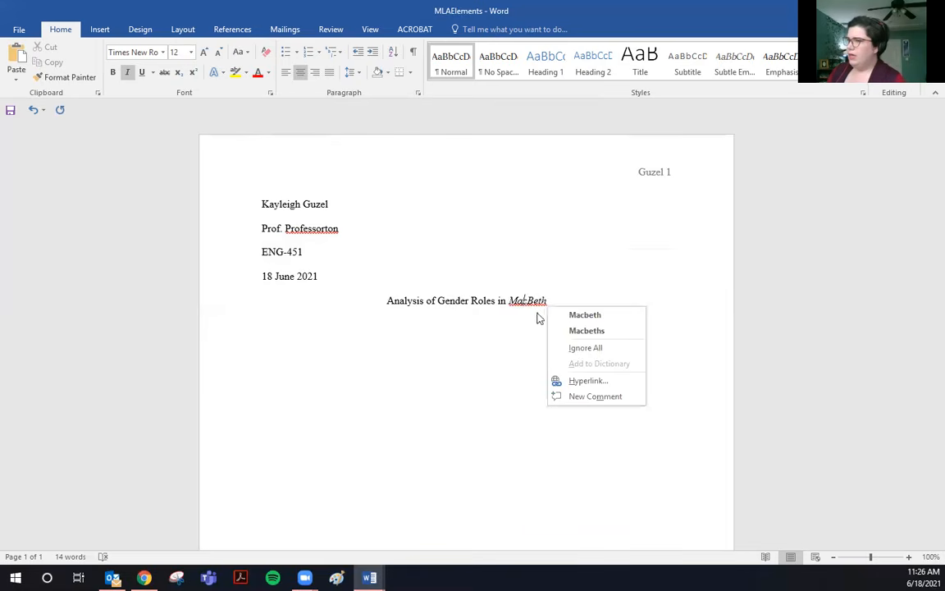
{"action": "left_click", "coordinate": [592, 316]}
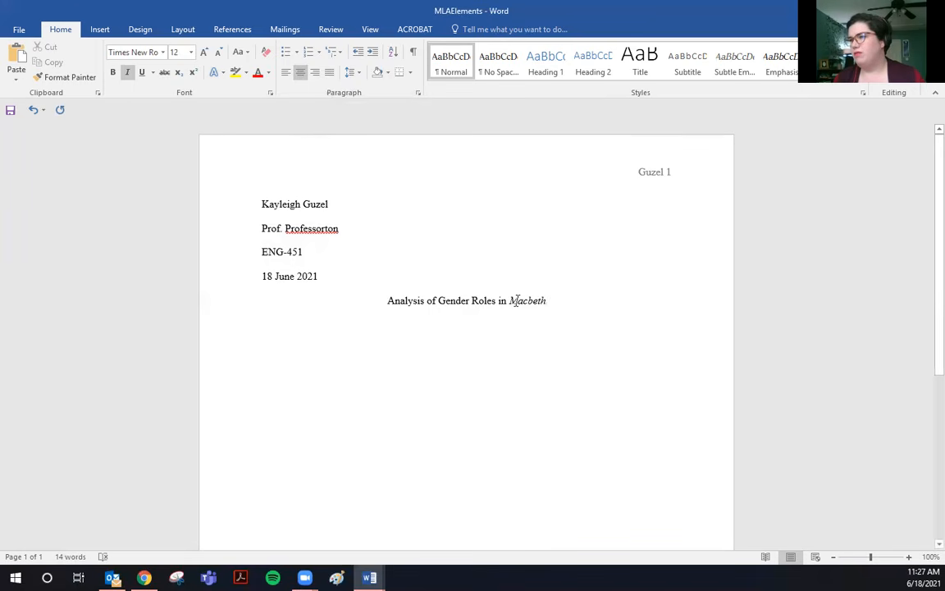
{"action": "left_click_drag", "start_coordinate": [561, 303], "coordinate": [509, 301]}
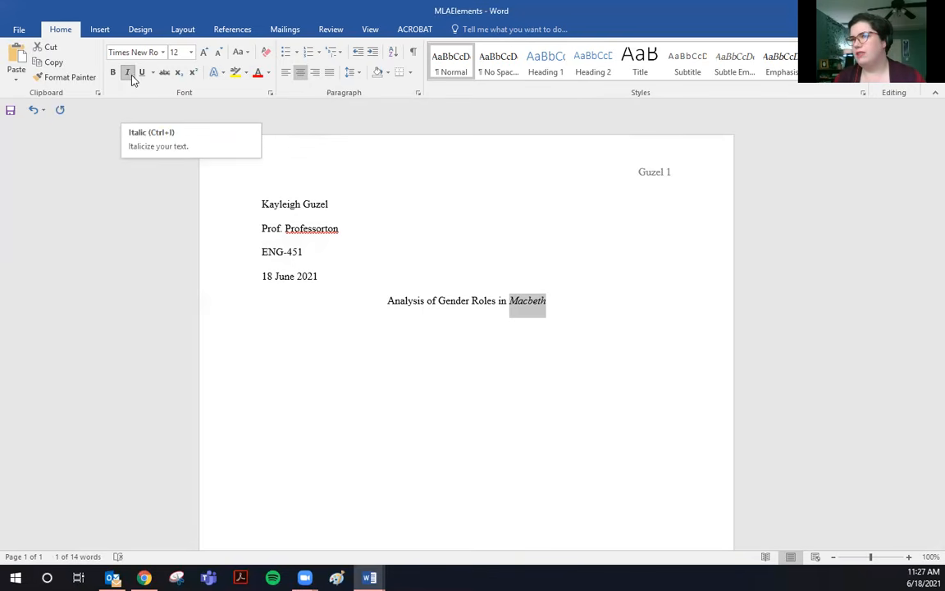
{"action": "left_click", "coordinate": [486, 395]}
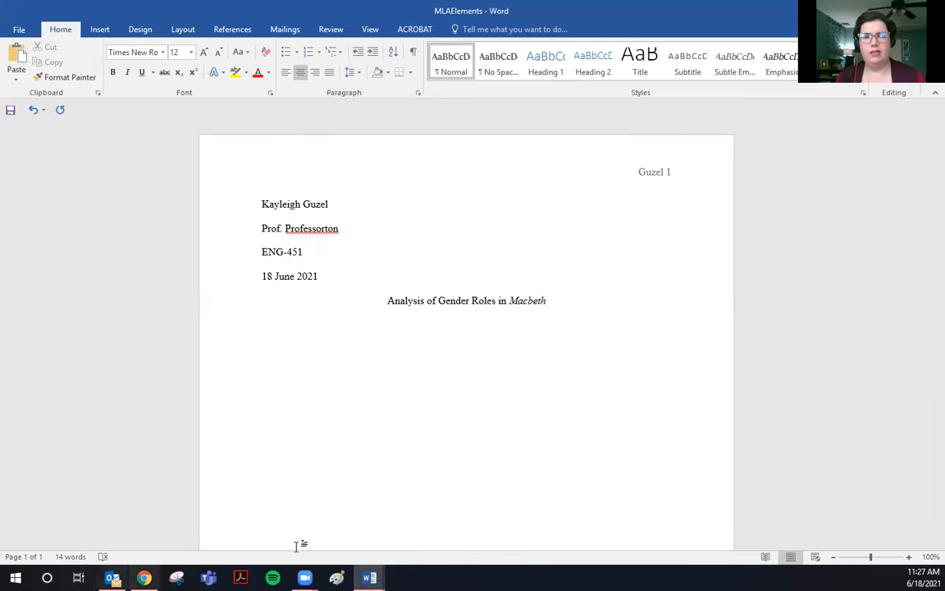
Add a left-aligned, non-italic empty paragraph below the title.
{"action": "left_click", "coordinate": [567, 297]}
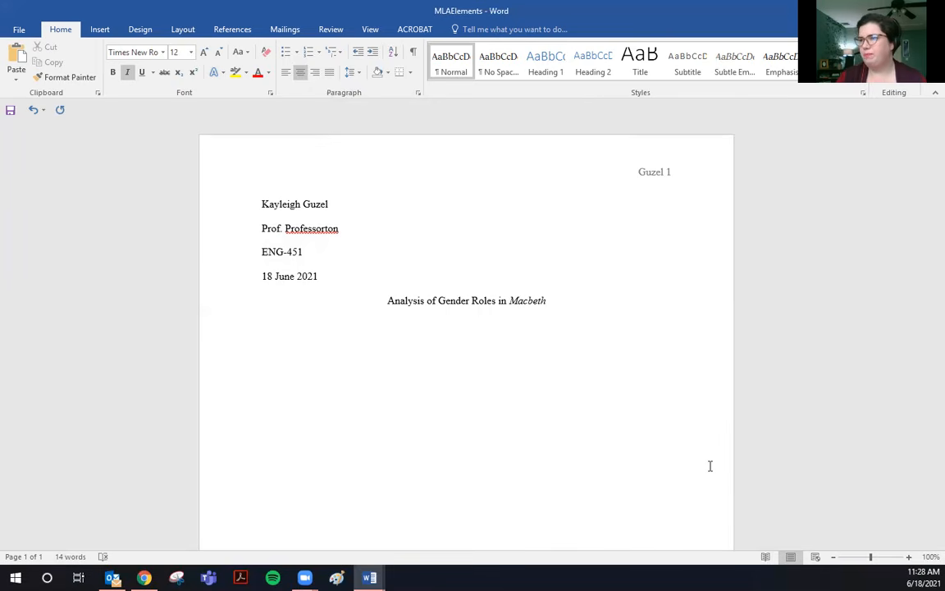
{"action": "key", "text": "Return"}
{"action": "left_click", "coordinate": [301, 74]}
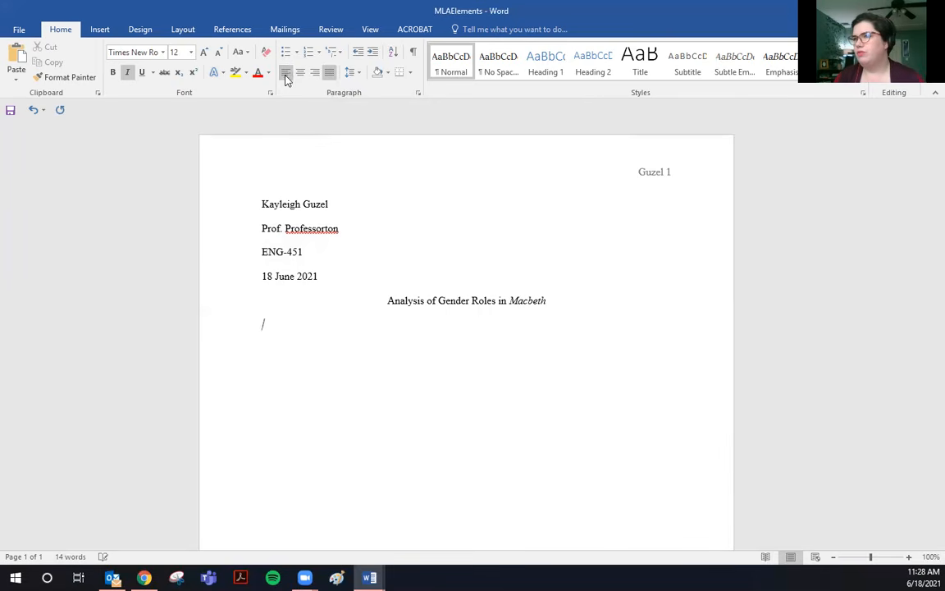
{"action": "left_click", "coordinate": [129, 73]}
{"action": "left_click", "coordinate": [129, 73]}
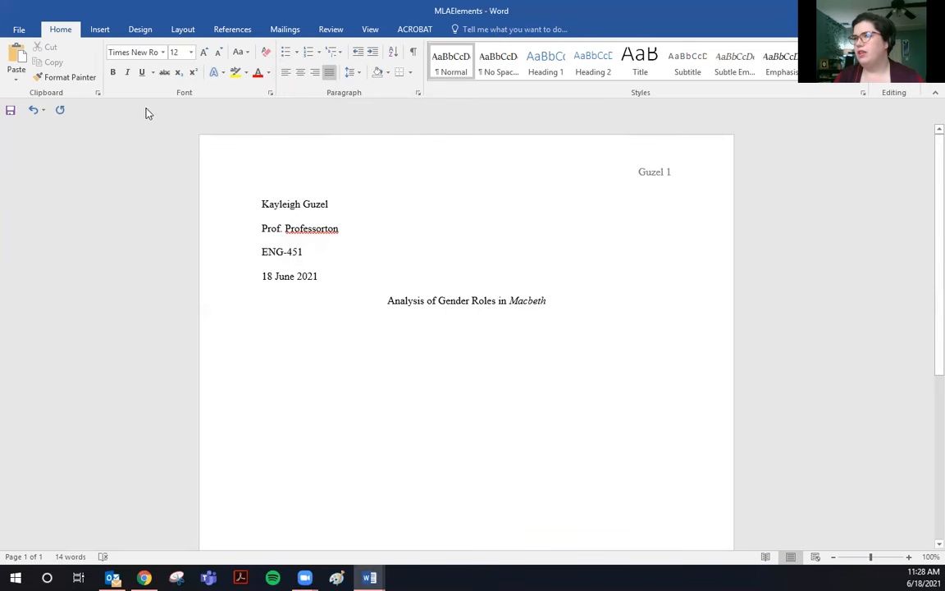
{"action": "mouse_move", "coordinate": [369, 577]}
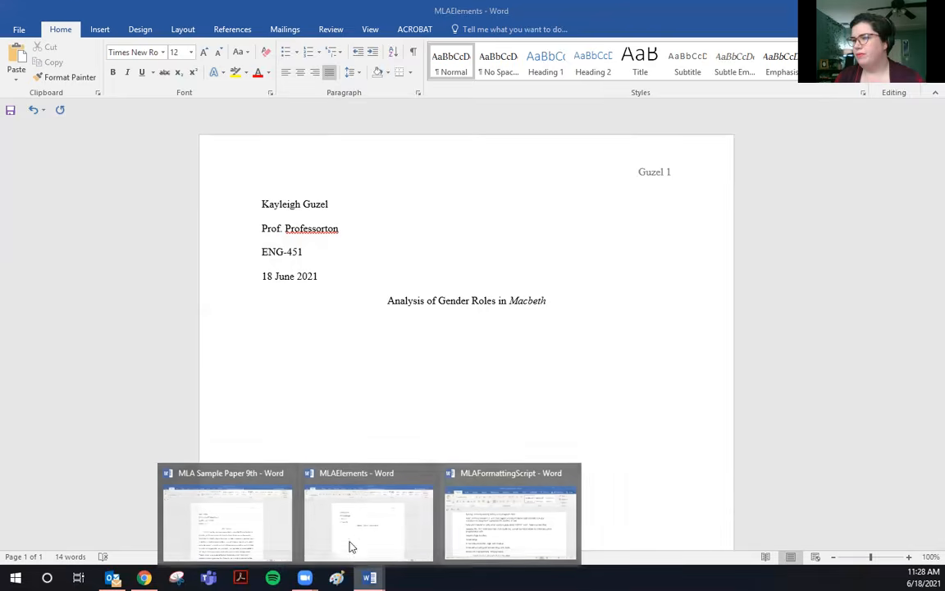
Bring up MLA Sample Paper 9th and scroll down to its Visual Material section.
{"action": "left_click", "coordinate": [255, 507]}
{"action": "left_click", "coordinate": [525, 327]}
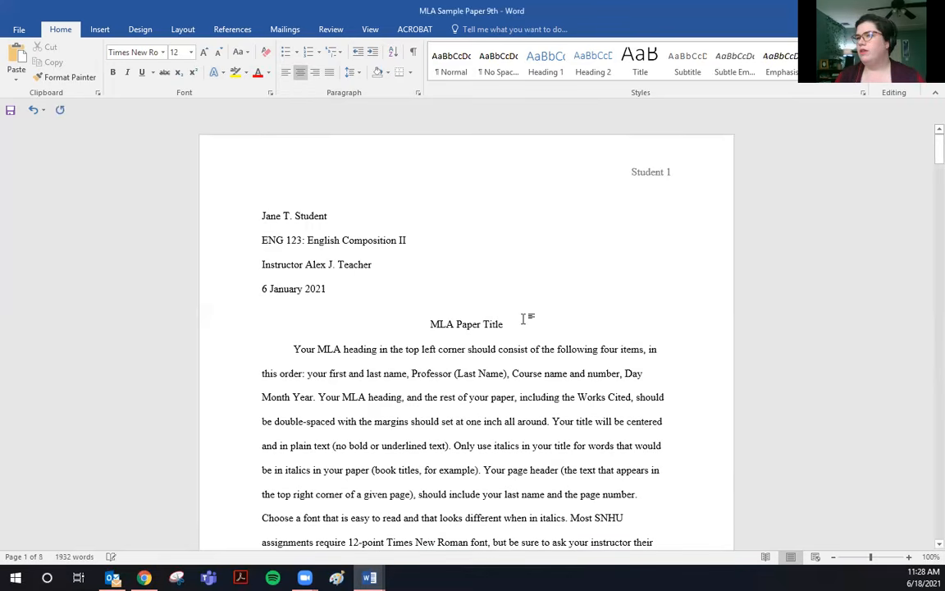
{"action": "scroll", "coordinate": [526, 322], "scroll_direction": "down", "scroll_amount": 2}
{"action": "scroll", "coordinate": [526, 323], "scroll_direction": "down", "scroll_amount": 8}
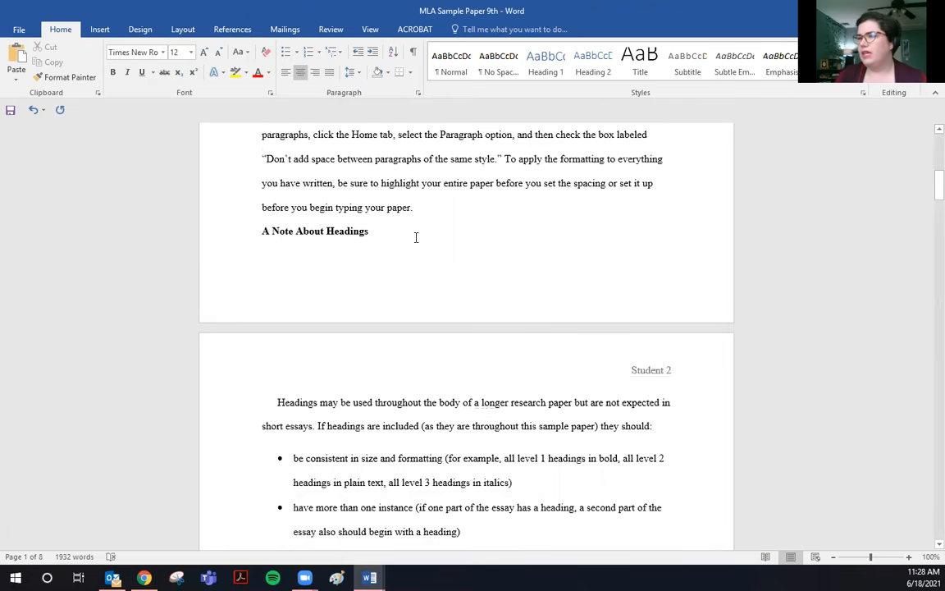
{"action": "scroll", "coordinate": [414, 238], "scroll_direction": "down", "scroll_amount": 5}
{"action": "scroll", "coordinate": [419, 235], "scroll_direction": "down", "scroll_amount": 7}
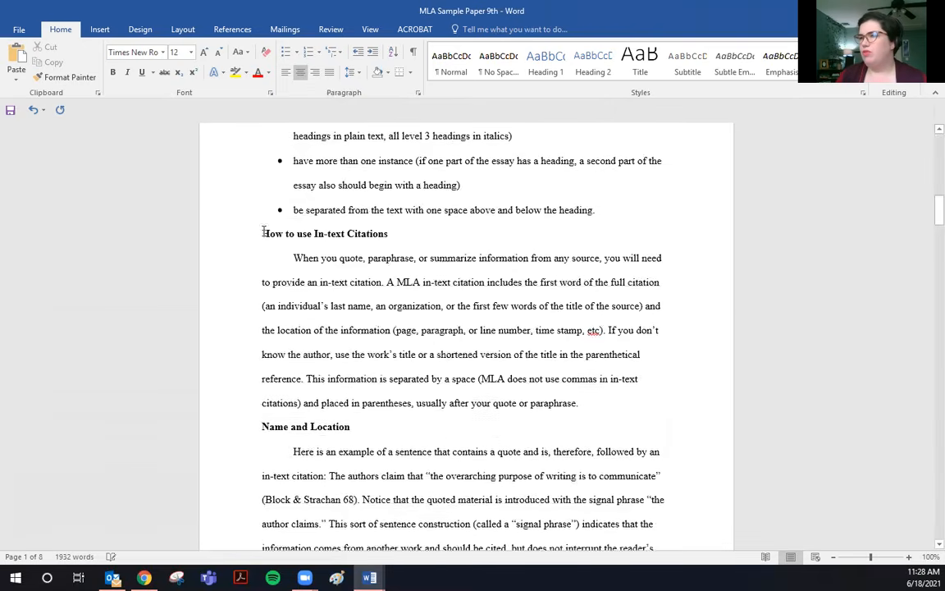
{"action": "scroll", "coordinate": [391, 345], "scroll_direction": "down", "scroll_amount": 12}
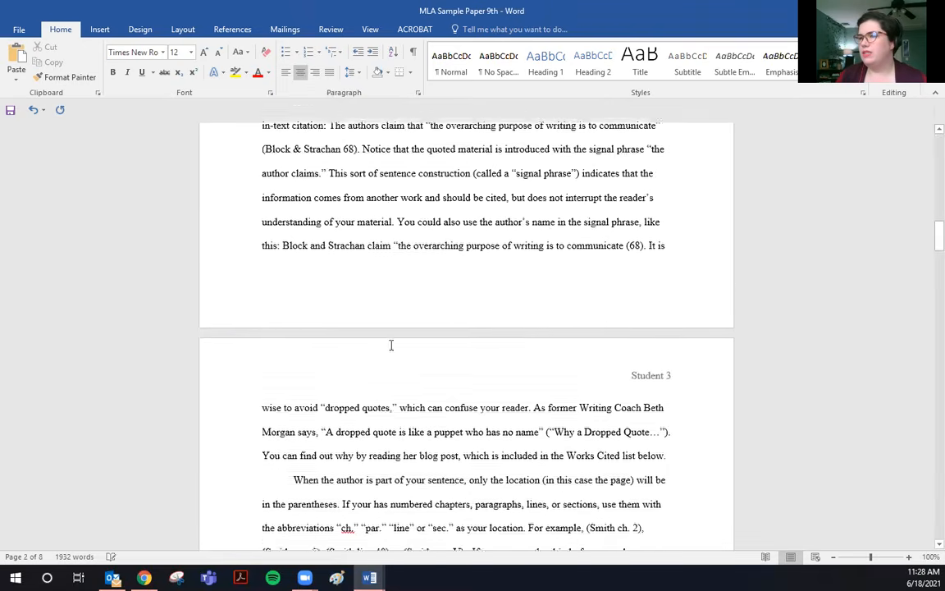
{"action": "scroll", "coordinate": [392, 345], "scroll_direction": "down", "scroll_amount": 5}
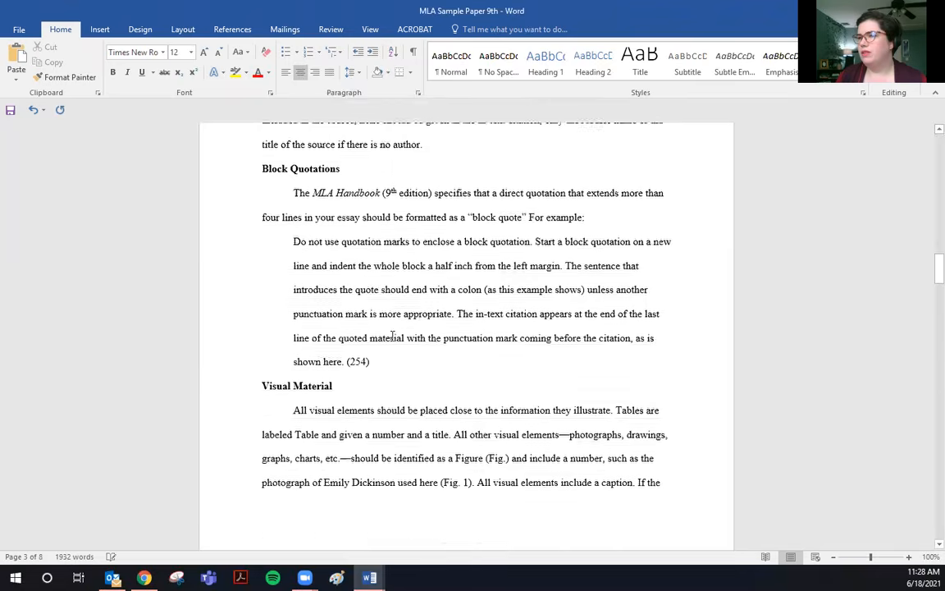
{"action": "left_click", "coordinate": [334, 215]}
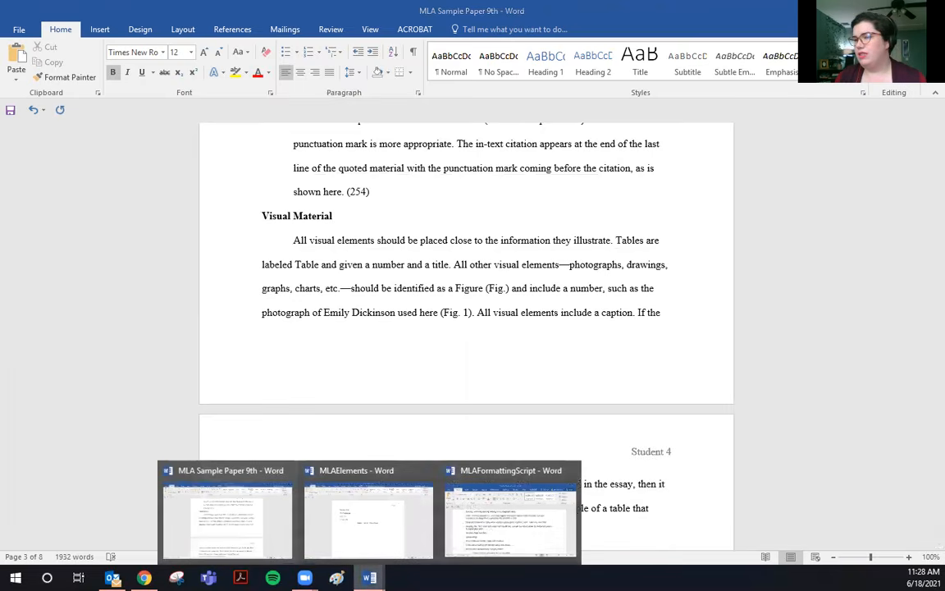
Back in MLAElements, type a bold 'Introduction' heading.
{"action": "left_click", "coordinate": [369, 518]}
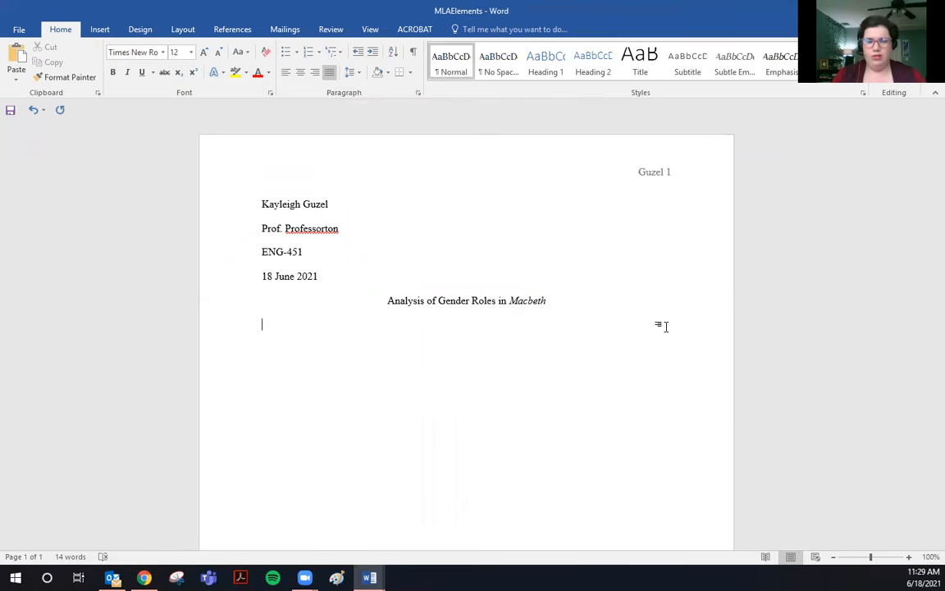
{"action": "key", "text": "ctrl+b"}
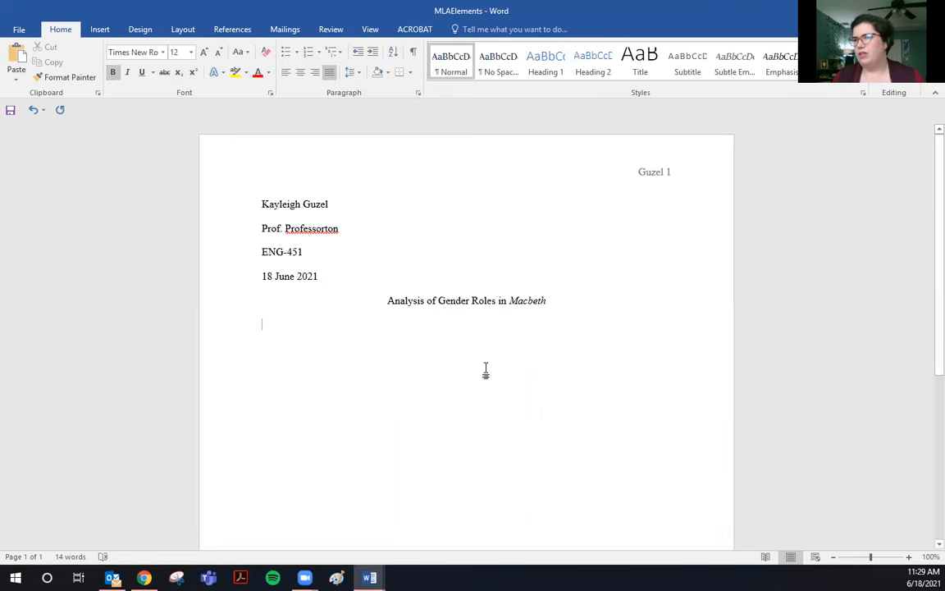
{"action": "type", "text": "Introduction"}
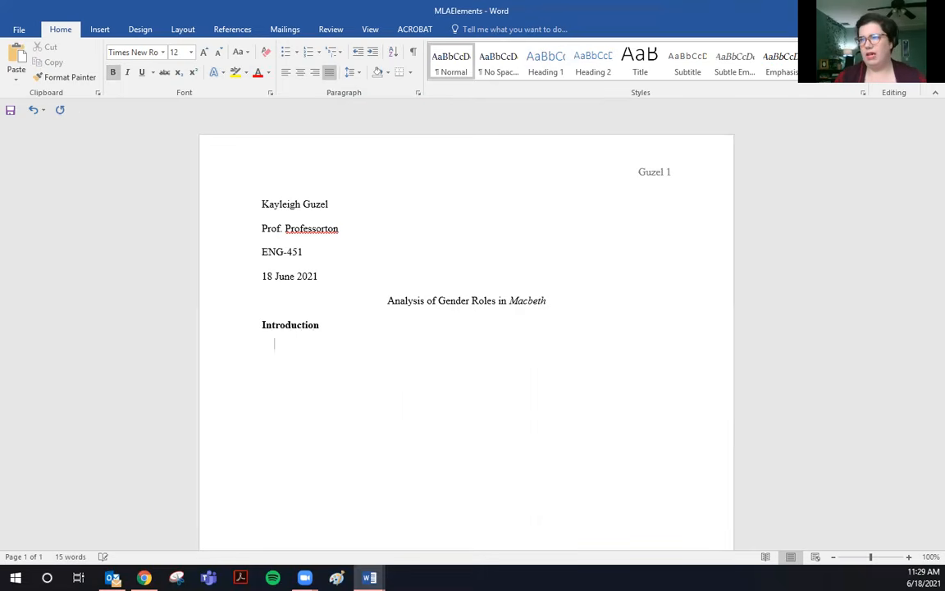
In plain text, type 'Many work of Shakespeare's time were concerned with gender.', then switch to MLA Sample Paper 9th.
{"action": "left_click", "coordinate": [113, 72]}
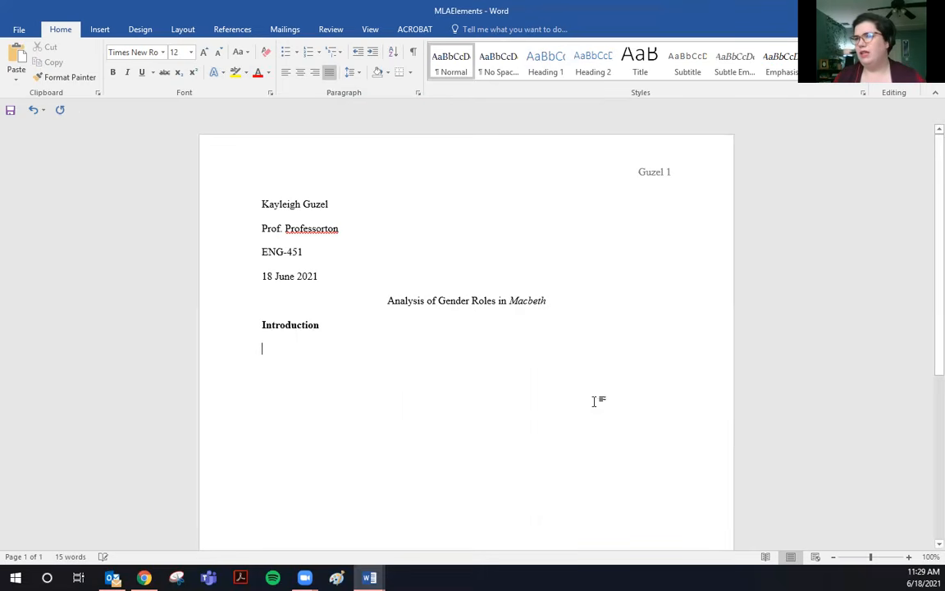
{"action": "type", "text": "M"}
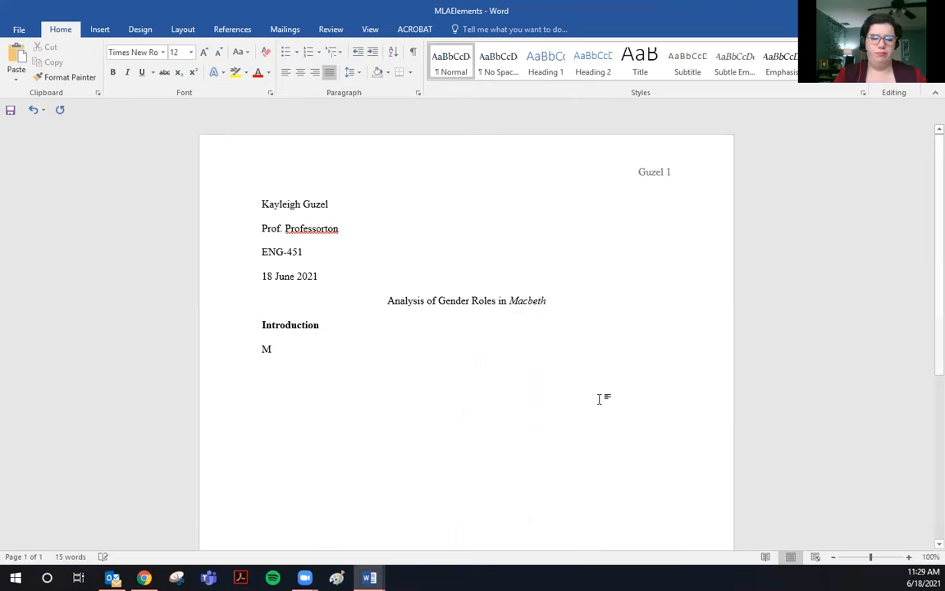
{"action": "type", "text": "any work of "}
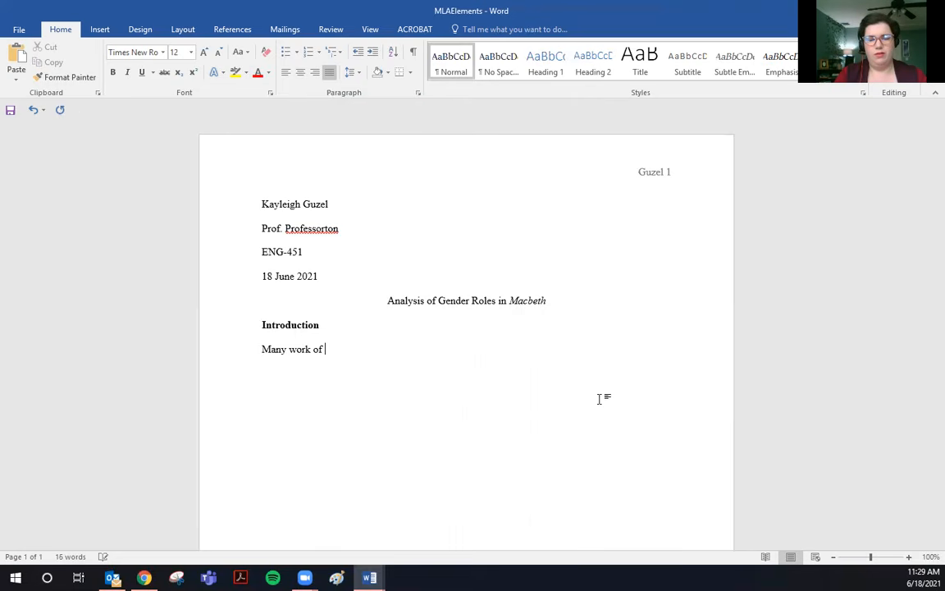
{"action": "type", "text": "Shakespeare"}
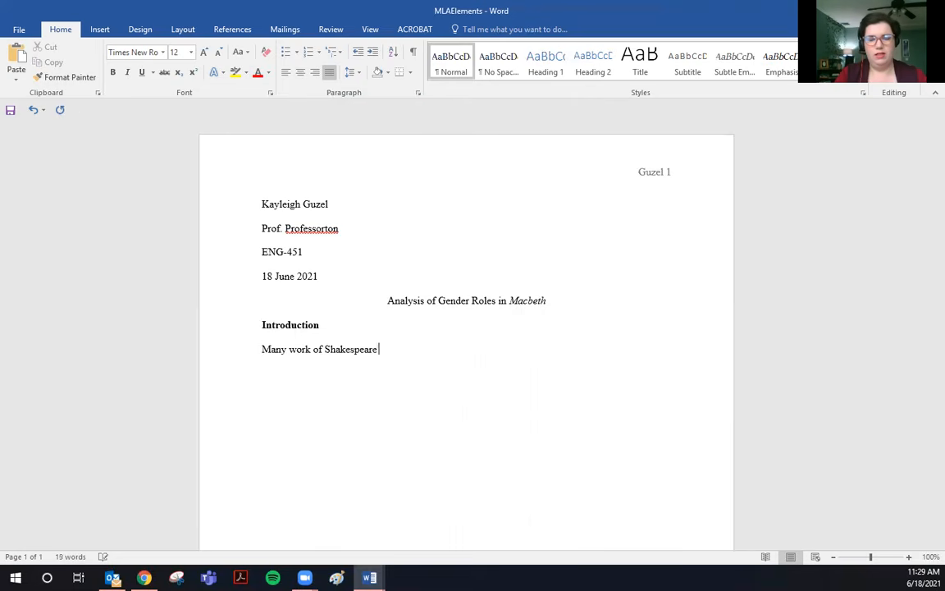
{"action": "type", "text": "'s time were c"}
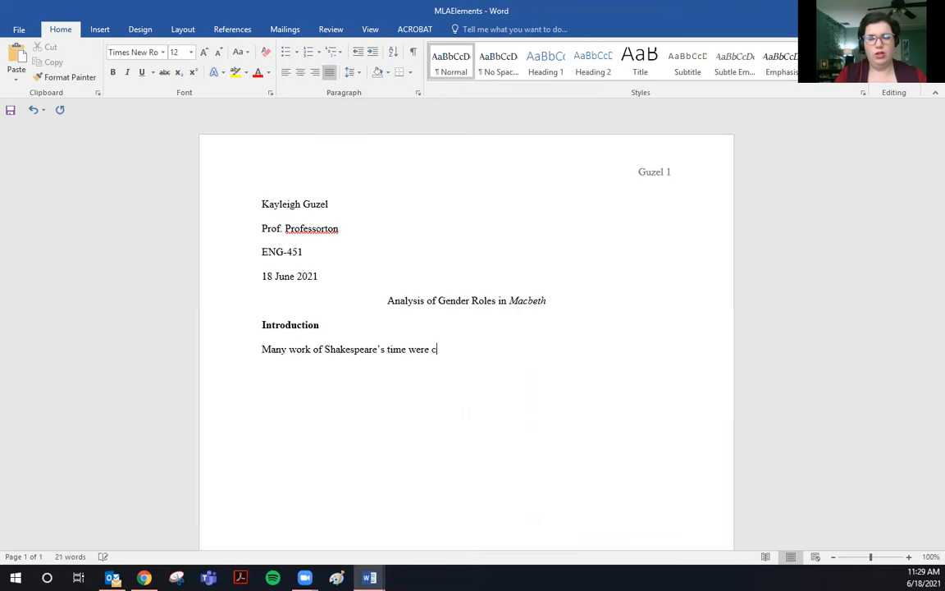
{"action": "type", "text": "oncerned w"}
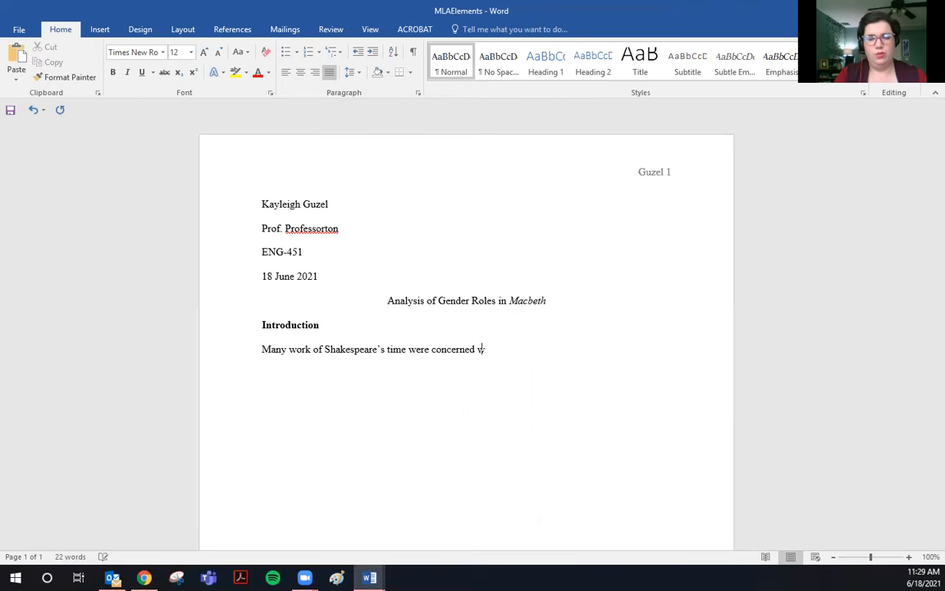
{"action": "type", "text": "ith gender."}
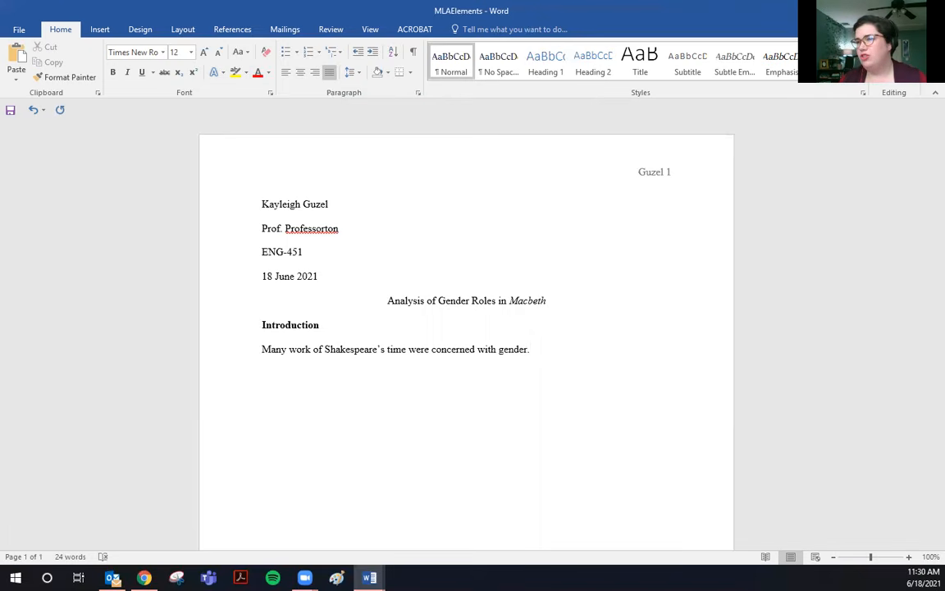
{"action": "left_click_drag", "start_coordinate": [251, 297], "coordinate": [349, 329]}
{"action": "left_click", "coordinate": [352, 328]}
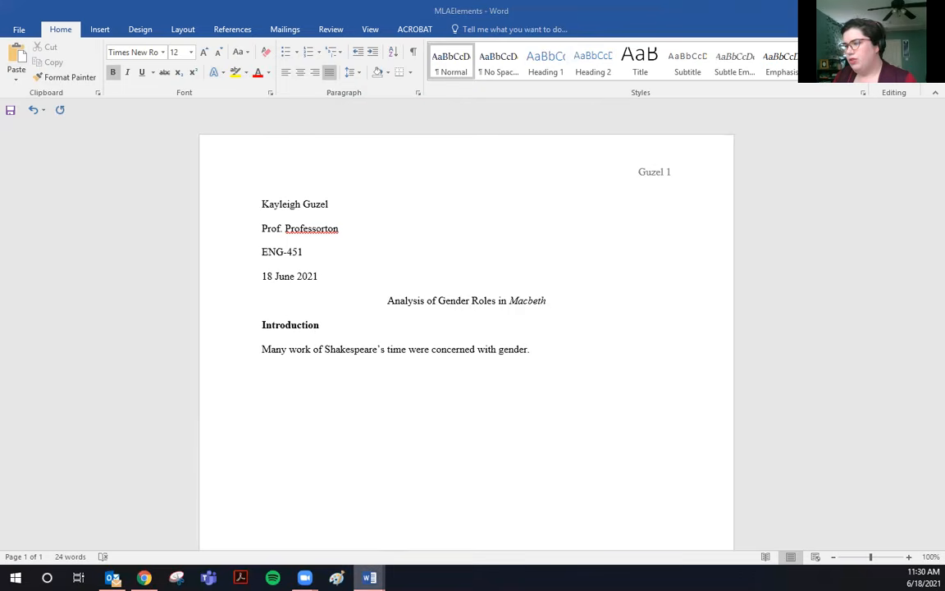
{"action": "mouse_move", "coordinate": [369, 578]}
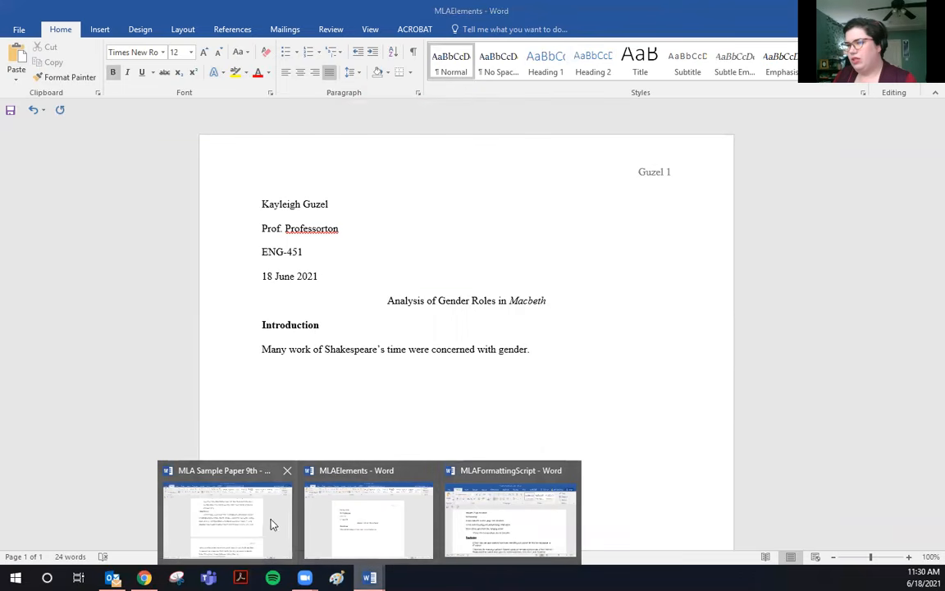
{"action": "left_click", "coordinate": [239, 521]}
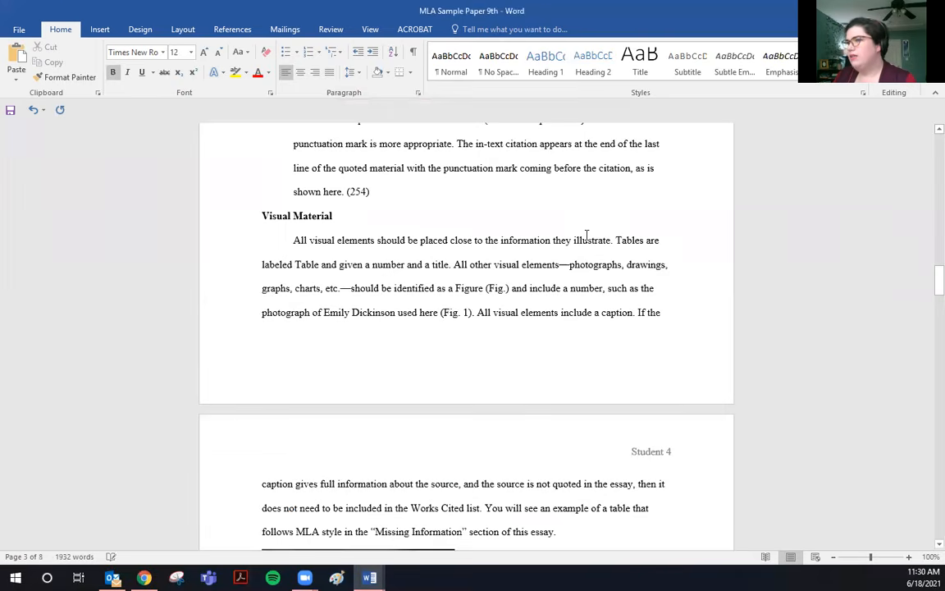
Highlight the example citation (Block & Strachan 68) in the Name and Location section.
{"action": "scroll", "coordinate": [605, 270], "scroll_direction": "up", "scroll_amount": 4}
{"action": "scroll", "coordinate": [605, 270], "scroll_direction": "up", "scroll_amount": 4}
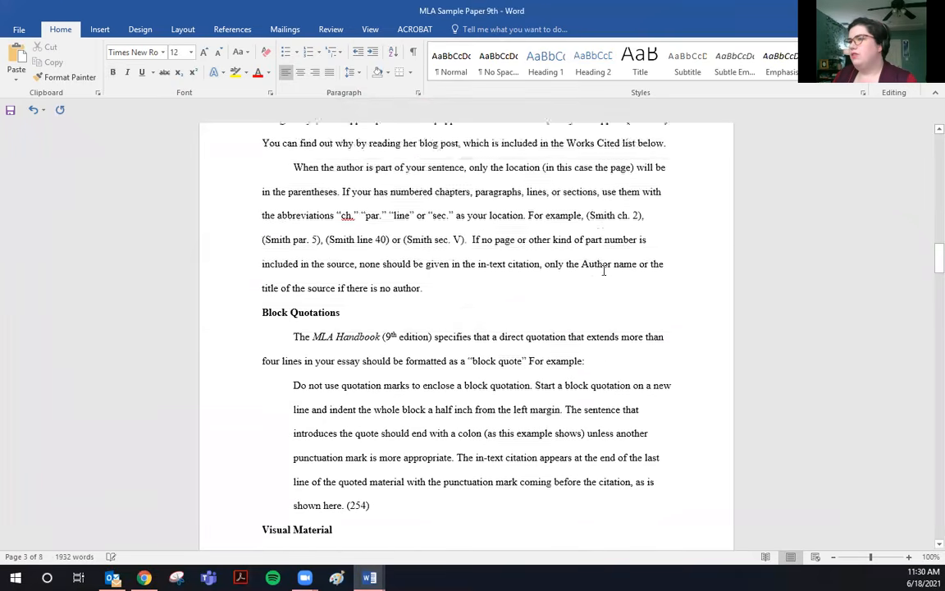
{"action": "scroll", "coordinate": [377, 260], "scroll_direction": "down", "scroll_amount": 3}
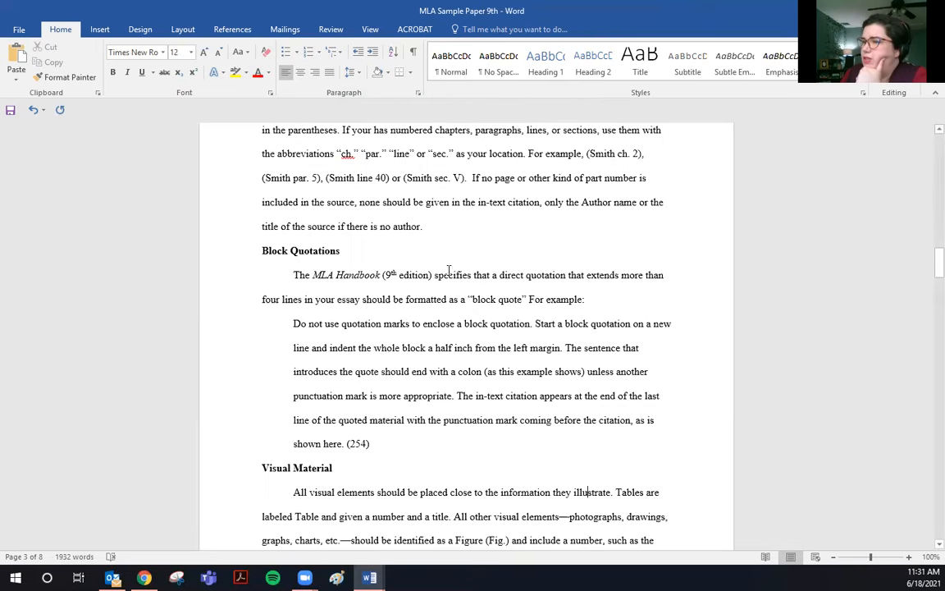
{"action": "scroll", "coordinate": [513, 324], "scroll_direction": "up", "scroll_amount": 1}
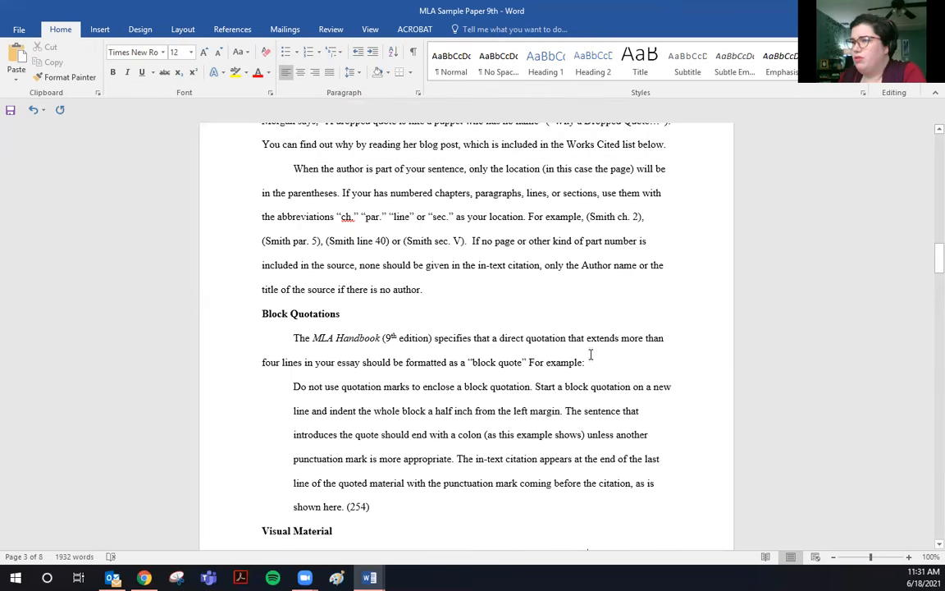
{"action": "scroll", "coordinate": [603, 321], "scroll_direction": "up", "scroll_amount": 5}
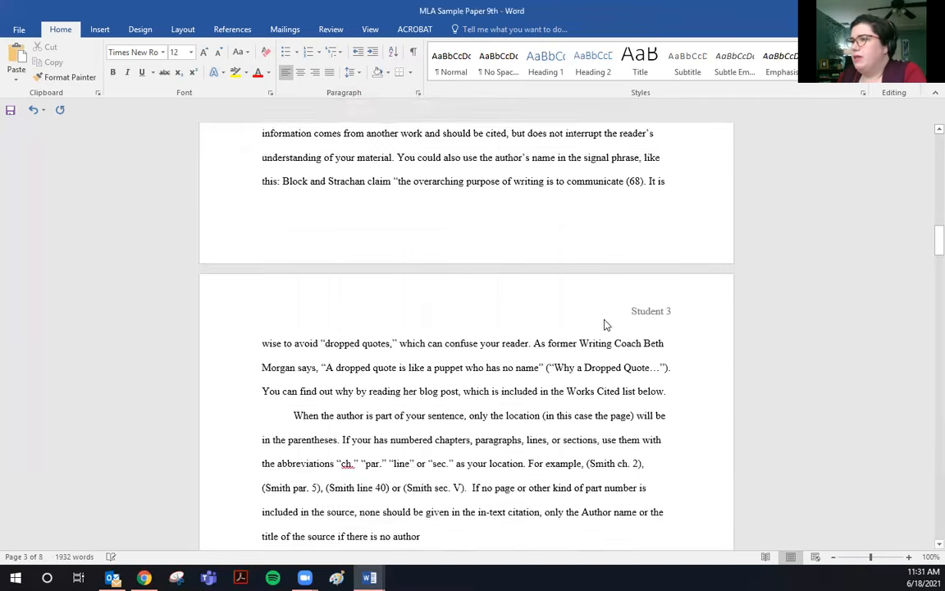
{"action": "scroll", "coordinate": [606, 318], "scroll_direction": "up", "scroll_amount": 3}
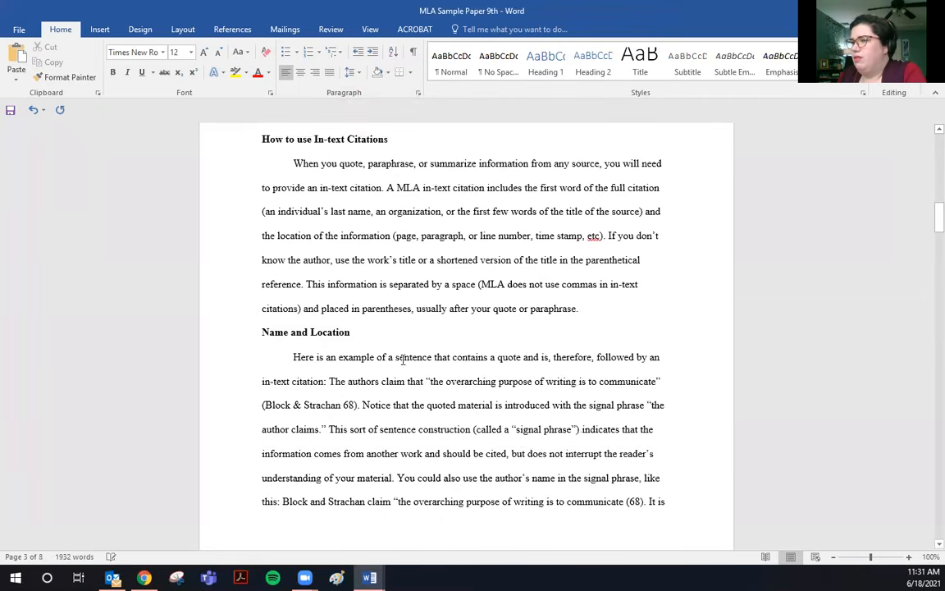
{"action": "left_click_drag", "start_coordinate": [260, 407], "coordinate": [362, 405]}
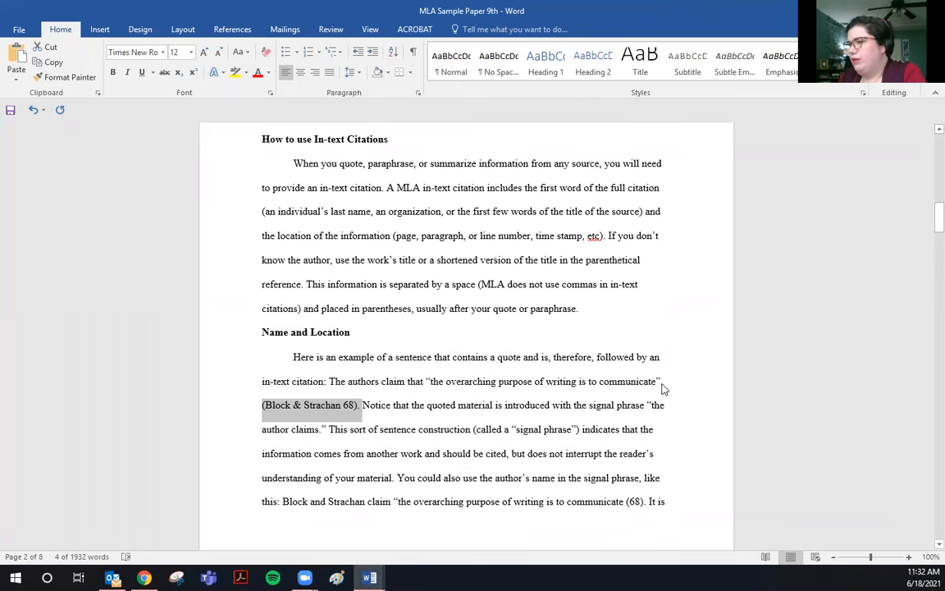
Deselect the citation and bring page 3's Block Quotations section into view.
{"action": "left_click", "coordinate": [550, 358]}
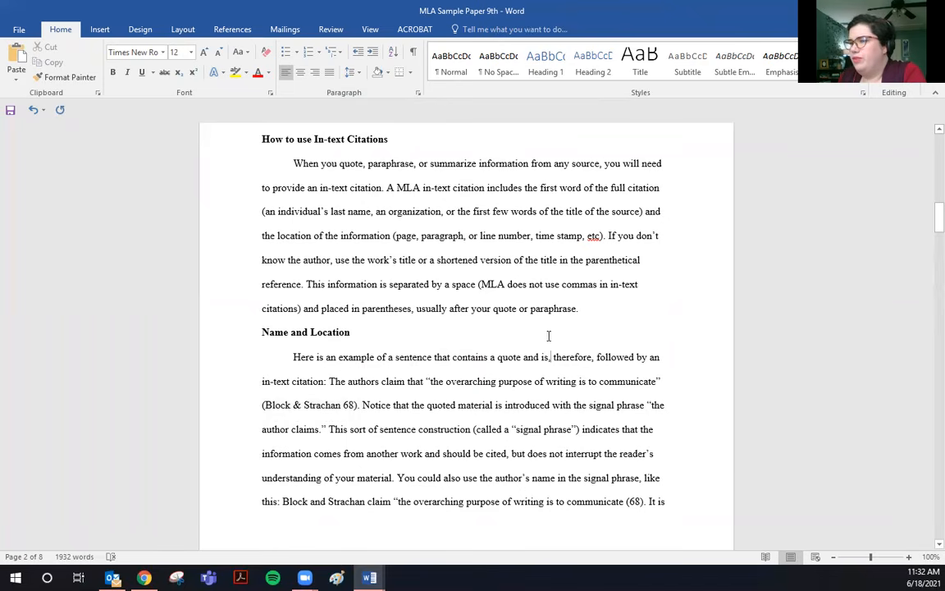
{"action": "scroll", "coordinate": [557, 323], "scroll_direction": "down", "scroll_amount": 5}
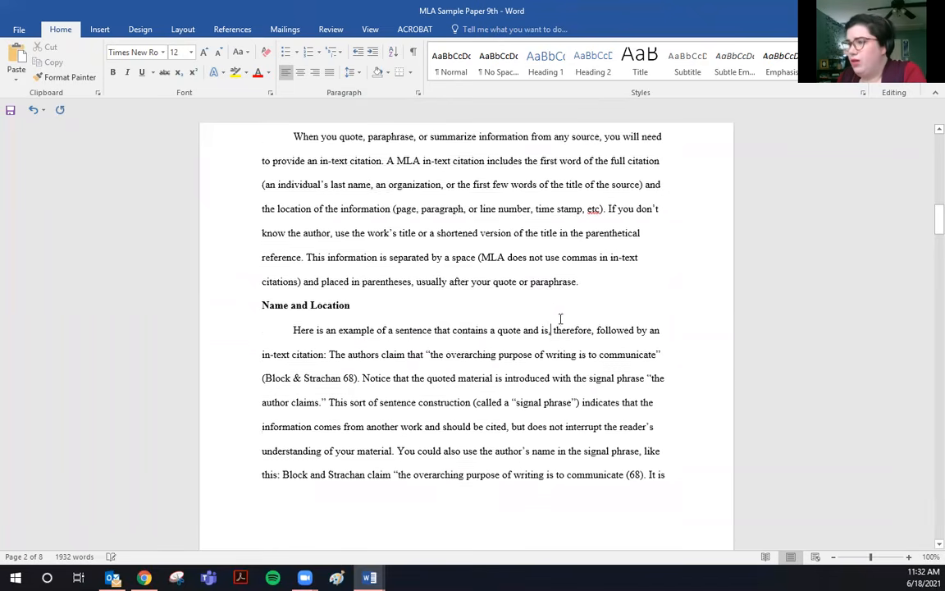
{"action": "scroll", "coordinate": [558, 328], "scroll_direction": "down", "scroll_amount": 2}
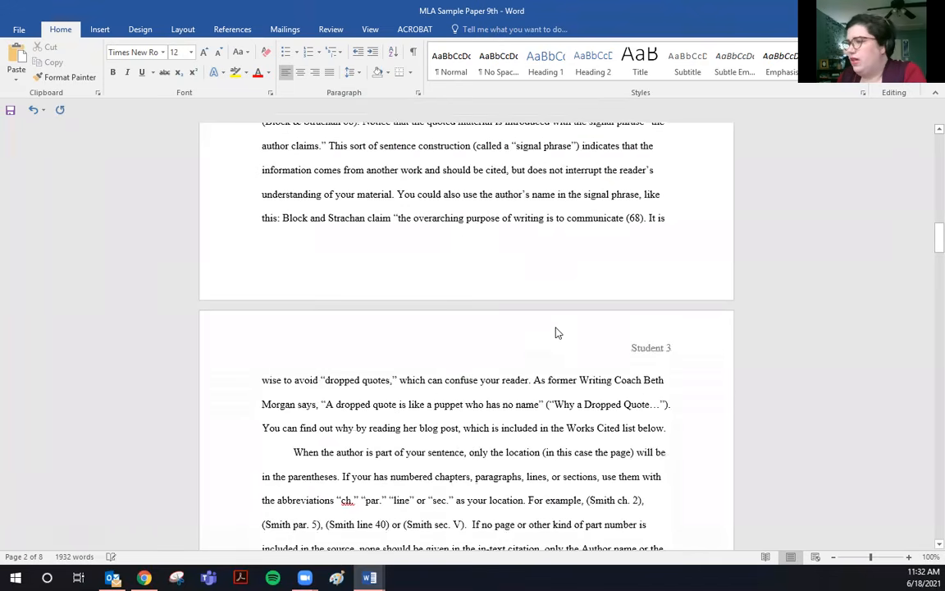
{"action": "scroll", "coordinate": [555, 333], "scroll_direction": "down", "scroll_amount": 2}
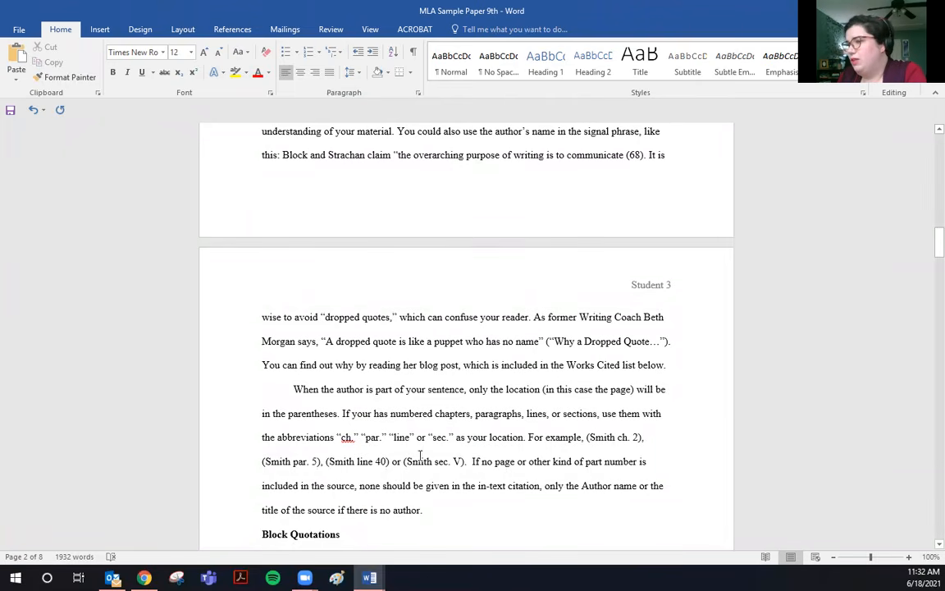
{"action": "scroll", "coordinate": [566, 406], "scroll_direction": "down", "scroll_amount": 2}
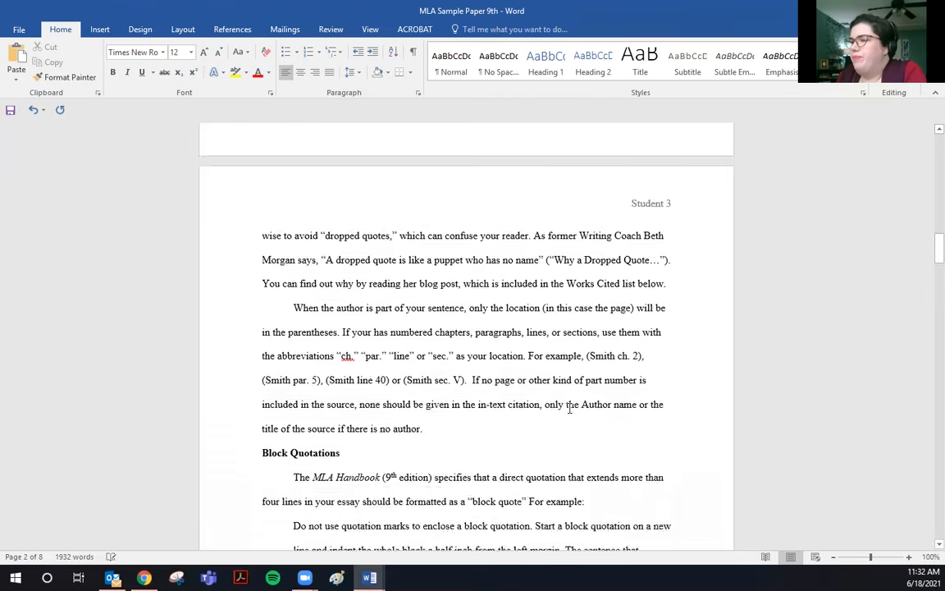
{"action": "scroll", "coordinate": [569, 408], "scroll_direction": "down", "scroll_amount": 2}
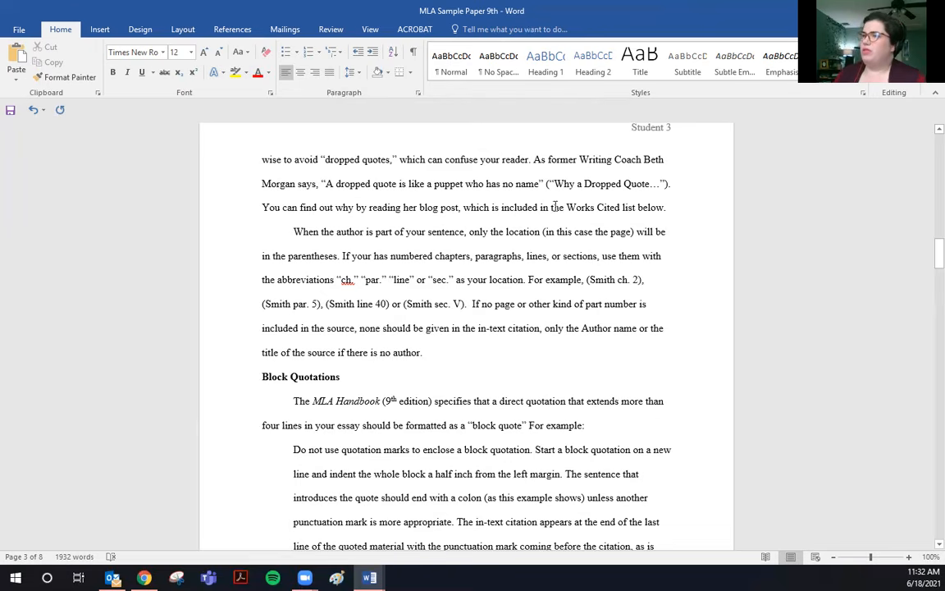
Scroll through the sample paper to its Works Cited page on page 8.
{"action": "scroll", "coordinate": [528, 300], "scroll_direction": "down", "scroll_amount": 1}
{"action": "scroll", "coordinate": [528, 300], "scroll_direction": "down", "scroll_amount": 9}
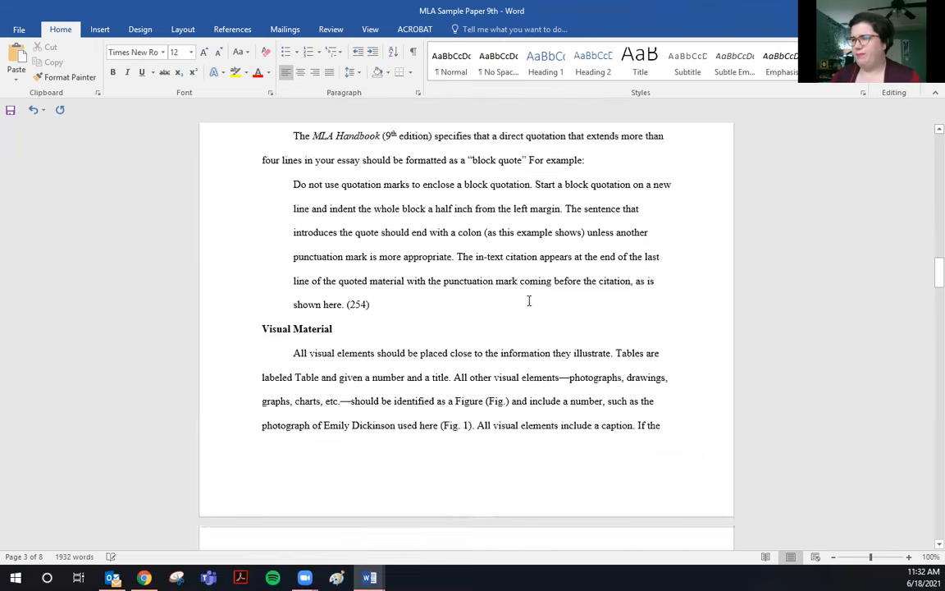
{"action": "scroll", "coordinate": [533, 294], "scroll_direction": "down", "scroll_amount": 8}
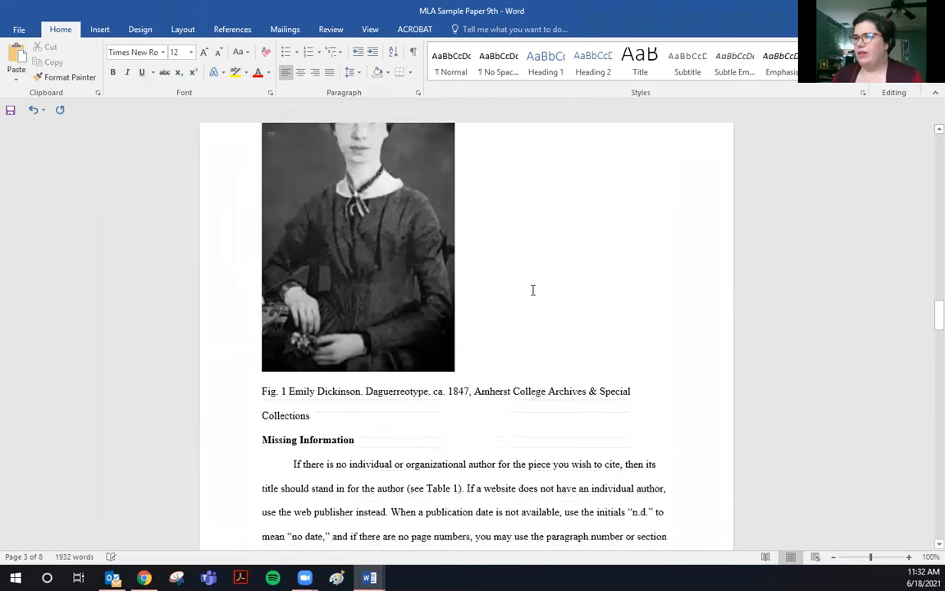
{"action": "scroll", "coordinate": [533, 287], "scroll_direction": "down", "scroll_amount": 10}
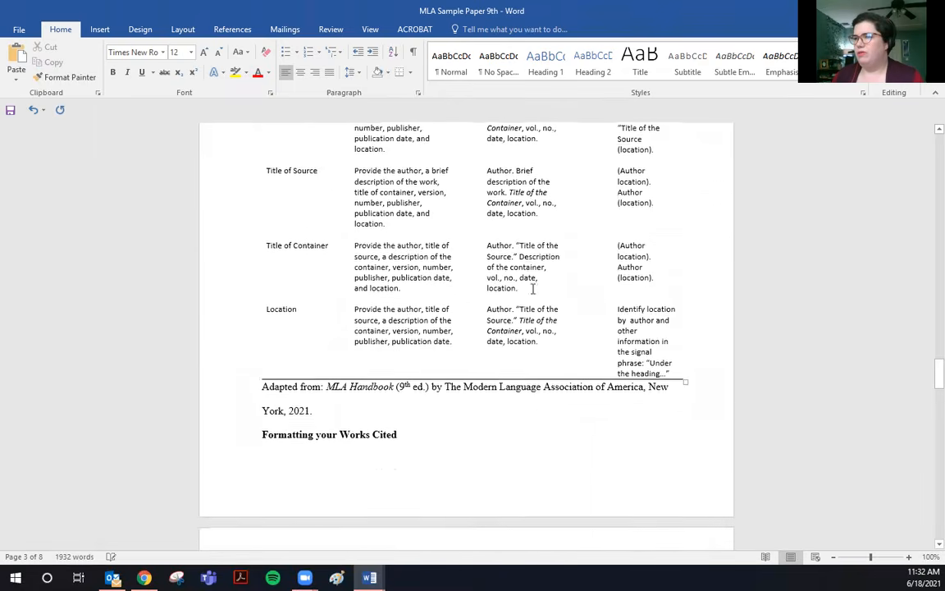
{"action": "scroll", "coordinate": [536, 288], "scroll_direction": "down", "scroll_amount": 10}
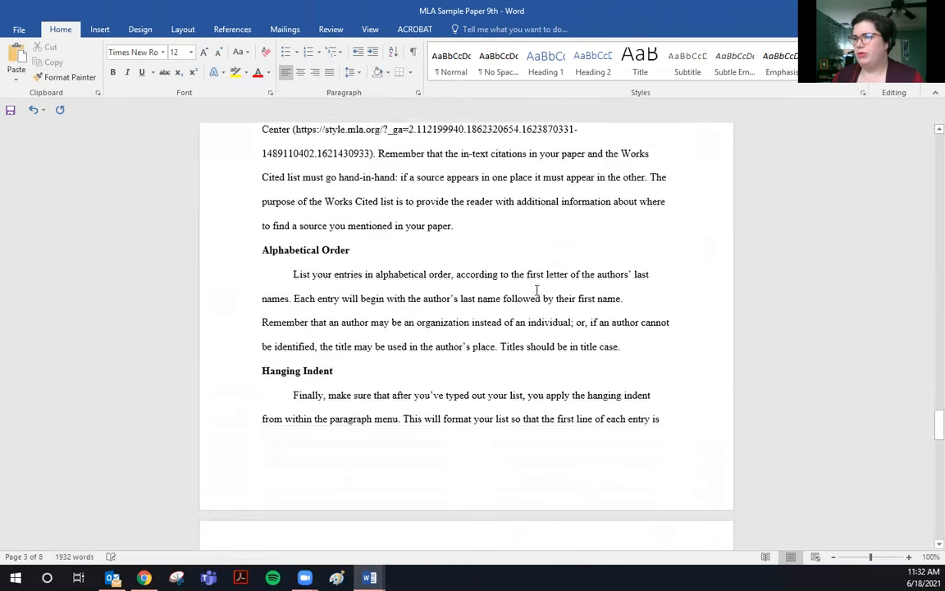
{"action": "scroll", "coordinate": [532, 288], "scroll_direction": "down", "scroll_amount": 10}
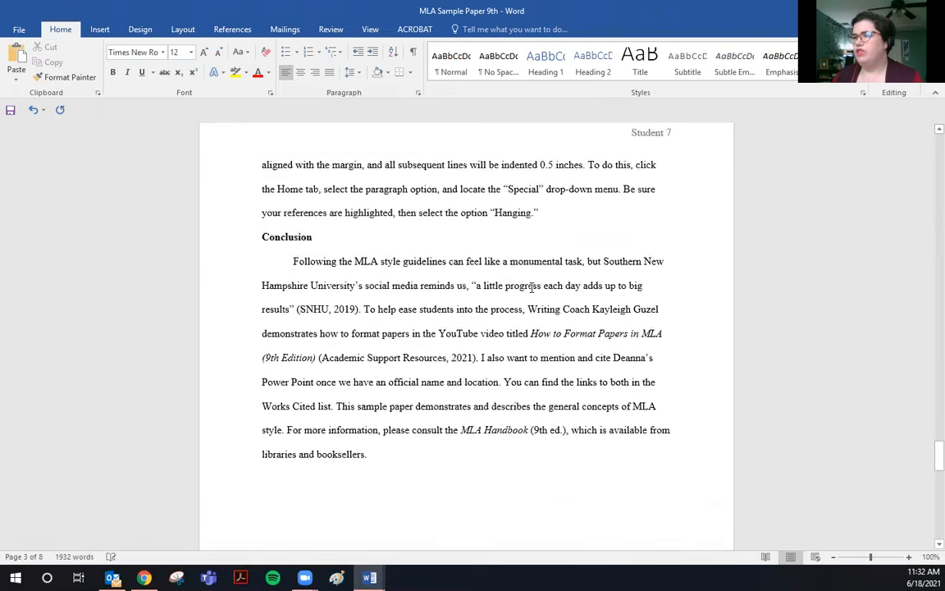
{"action": "scroll", "coordinate": [532, 288], "scroll_direction": "down", "scroll_amount": 10}
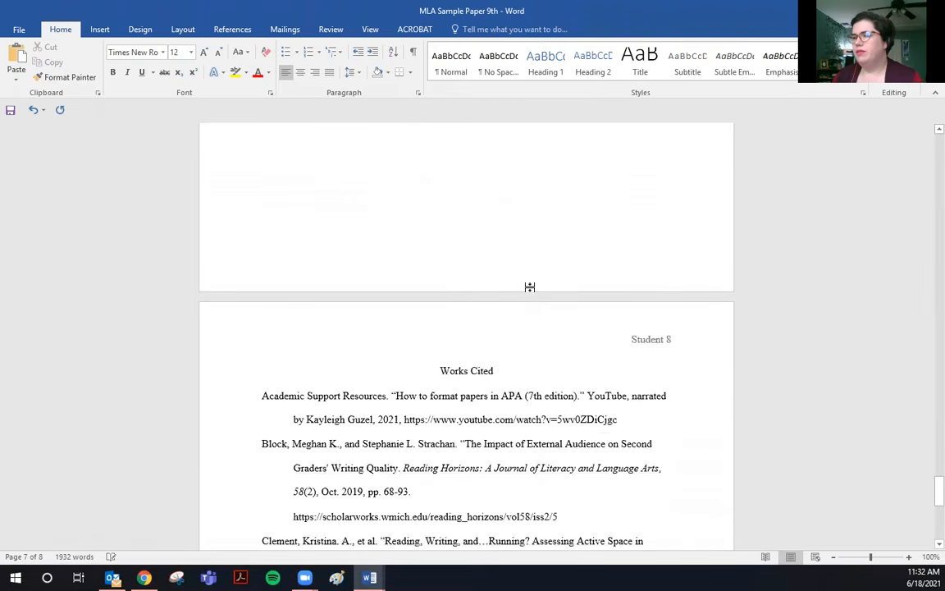
{"action": "scroll", "coordinate": [532, 285], "scroll_direction": "up", "scroll_amount": 1}
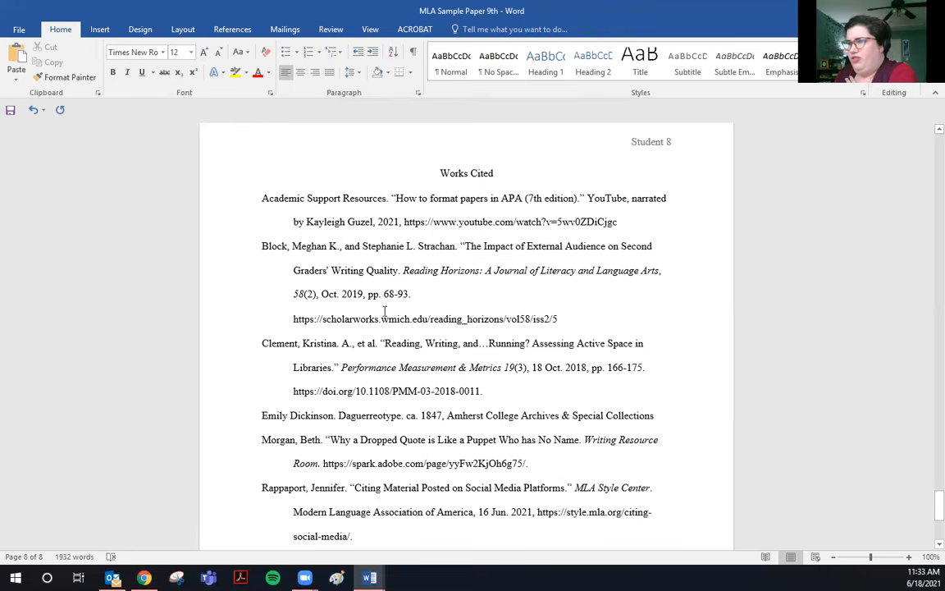
Place the cursor after the last Works Cited entry, then bring the MLAElements paper to the front.
{"action": "scroll", "coordinate": [572, 319], "scroll_direction": "down", "scroll_amount": 1}
{"action": "scroll", "coordinate": [572, 319], "scroll_direction": "down", "scroll_amount": 2}
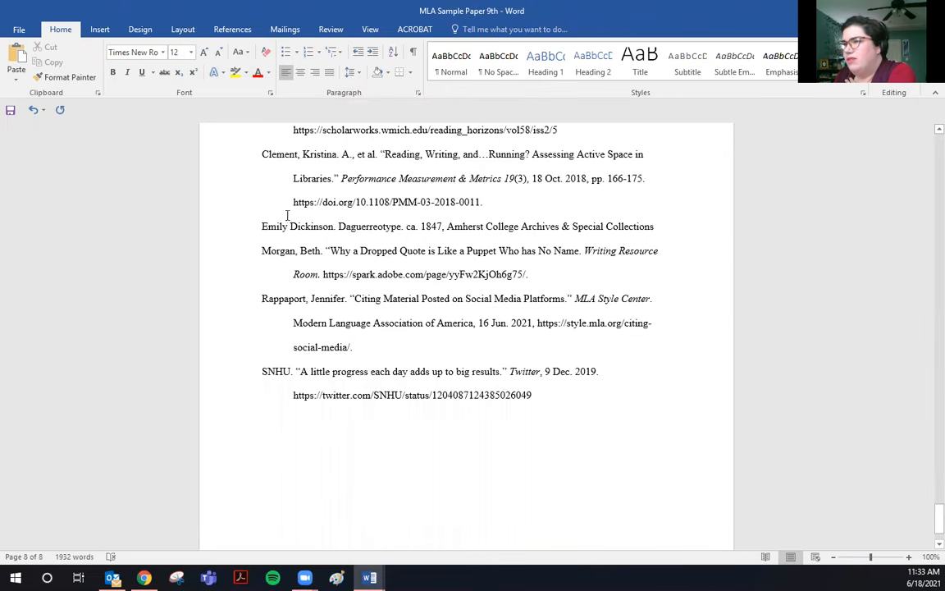
{"action": "scroll", "coordinate": [386, 230], "scroll_direction": "down", "scroll_amount": 1}
{"action": "scroll", "coordinate": [404, 239], "scroll_direction": "down", "scroll_amount": 1}
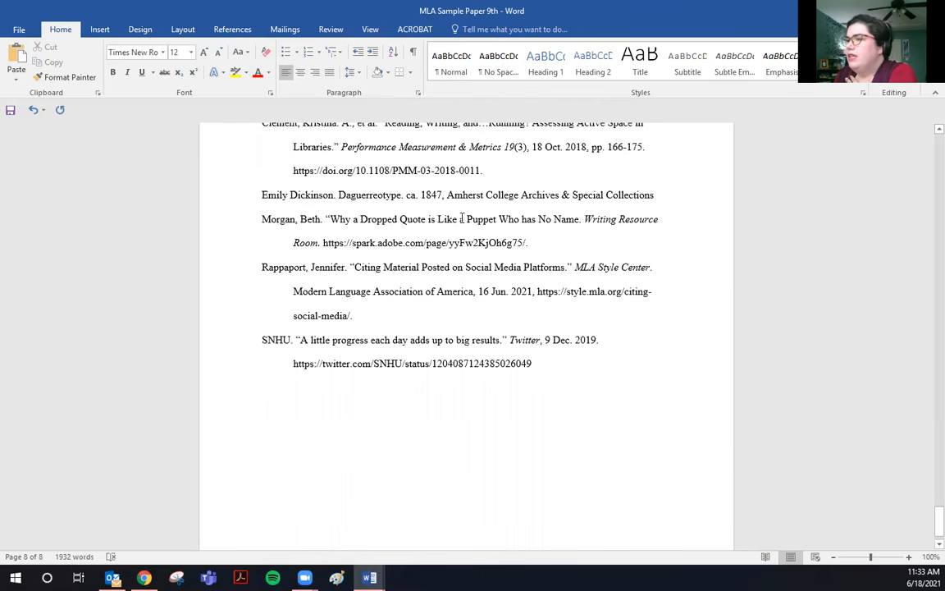
{"action": "left_click", "coordinate": [547, 364]}
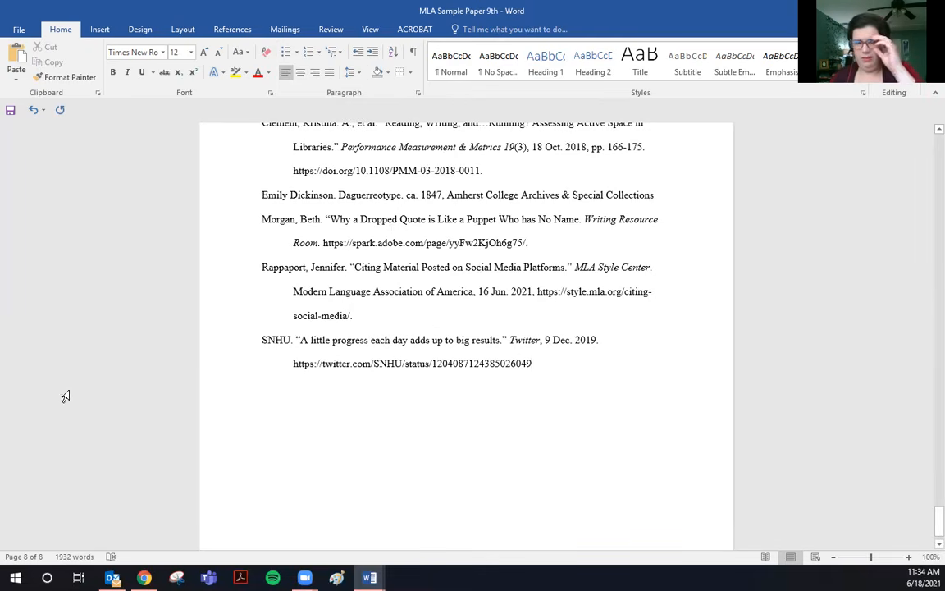
{"action": "mouse_move", "coordinate": [369, 577]}
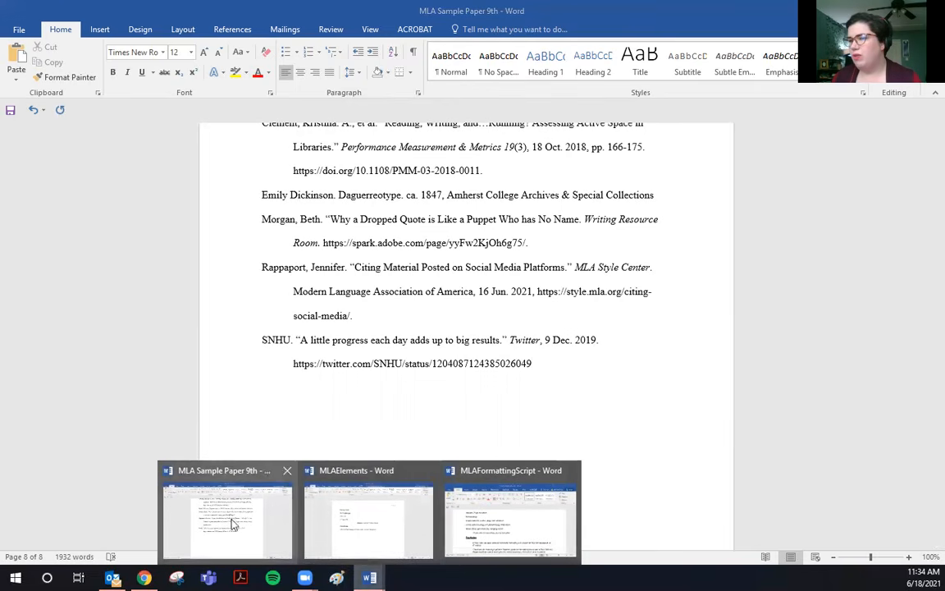
{"action": "left_click", "coordinate": [390, 546]}
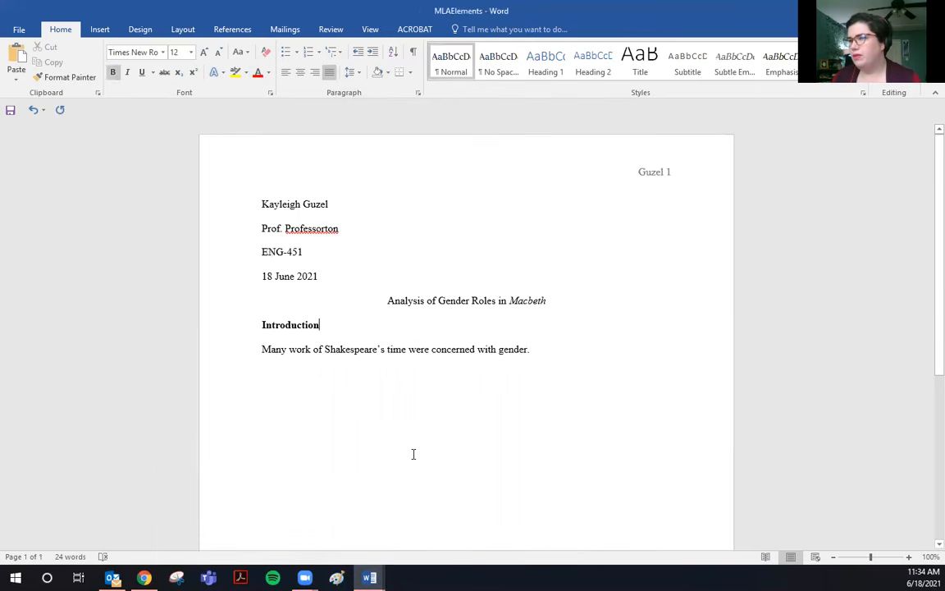
Push the paper onto a second page and add the citation (Smith 26) after 'gender'.
{"action": "key", "text": "Return"}
{"action": "key", "text": "Return"}
{"action": "key", "text": "Return"}
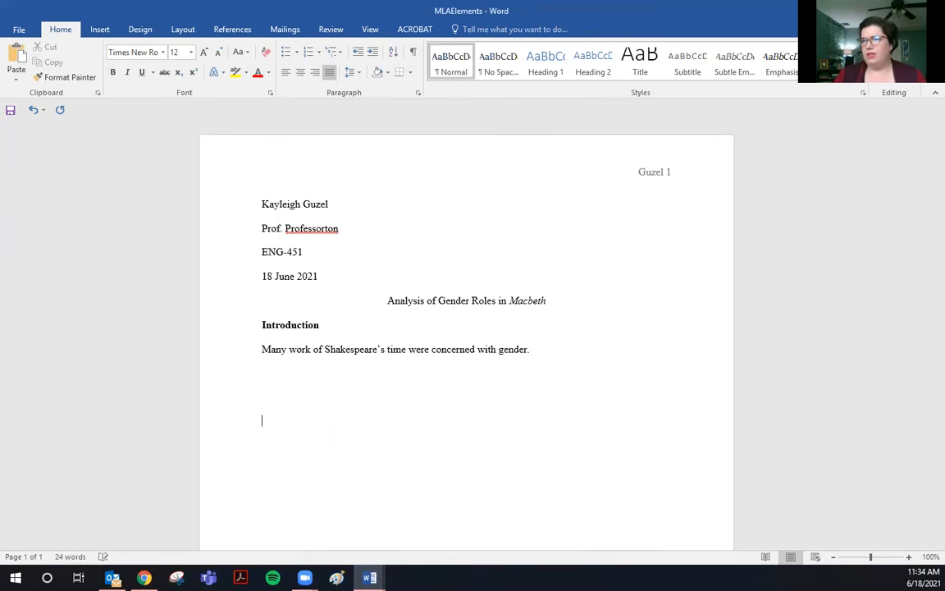
{"action": "key", "text": "Return"}
{"action": "key", "text": "Return"}
{"action": "key", "text": "Return"}
{"action": "key", "text": "Return"}
{"action": "key", "text": "Return"}
{"action": "key", "text": "Return"}
{"action": "key", "text": "Return"}
{"action": "key", "text": "Return"}
{"action": "key", "text": "Return"}
{"action": "key", "text": "Return"}
{"action": "key", "text": "Return"}
{"action": "key", "text": "Return"}
{"action": "key", "text": "Return"}
{"action": "key", "text": "Return"}
{"action": "key", "text": "Return"}
{"action": "key", "text": "Return"}
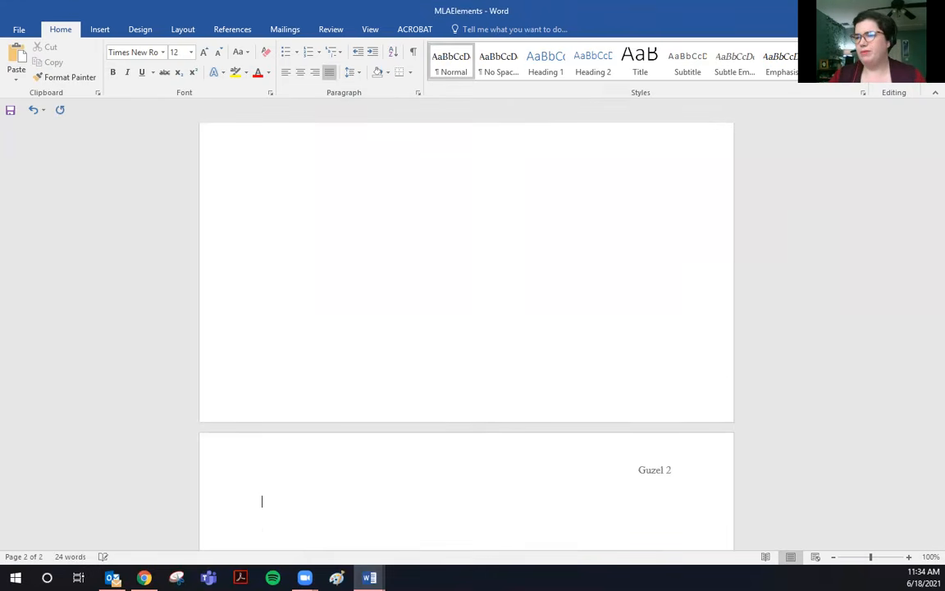
{"action": "scroll", "coordinate": [428, 213], "scroll_direction": "up", "scroll_amount": 5}
{"action": "scroll", "coordinate": [431, 221], "scroll_direction": "up", "scroll_amount": 5}
{"action": "left_click", "coordinate": [533, 229]}
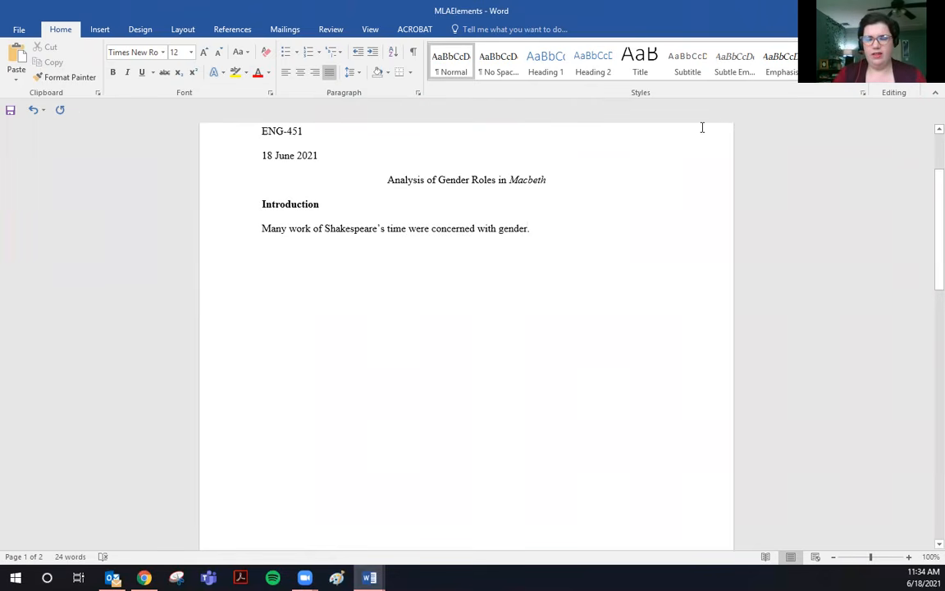
{"action": "type", "text": "(Smith"}
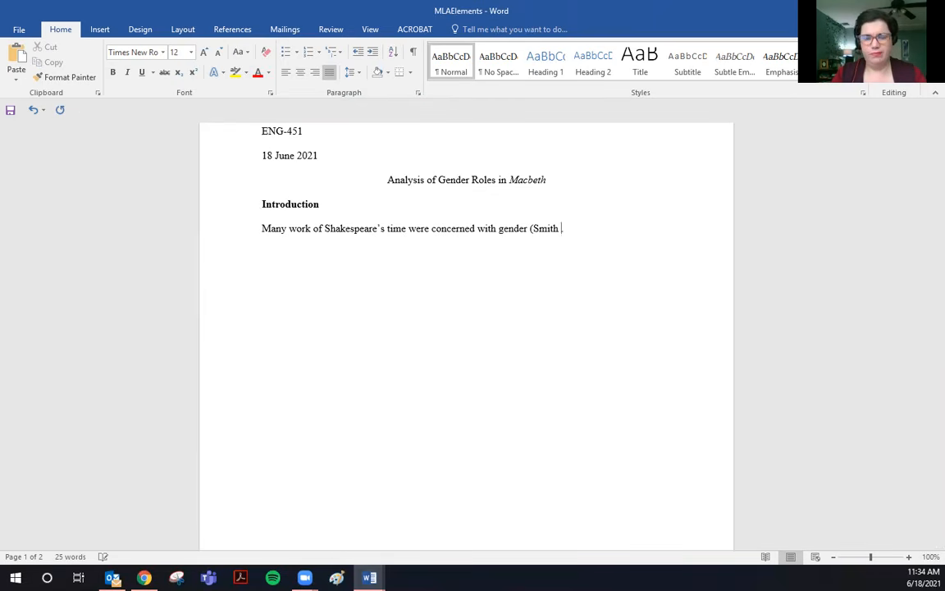
{"action": "type", "text": " 26)."}
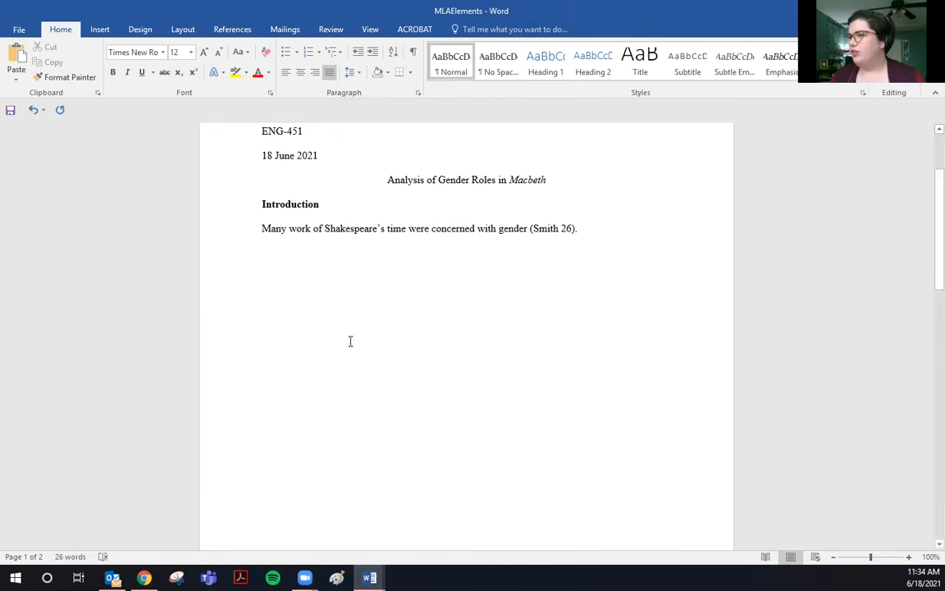
Start page 2 with a centred 'Works Cited' heading and a left-aligned line below it.
{"action": "scroll", "coordinate": [533, 263], "scroll_direction": "down", "scroll_amount": 3}
{"action": "scroll", "coordinate": [527, 272], "scroll_direction": "down", "scroll_amount": 6}
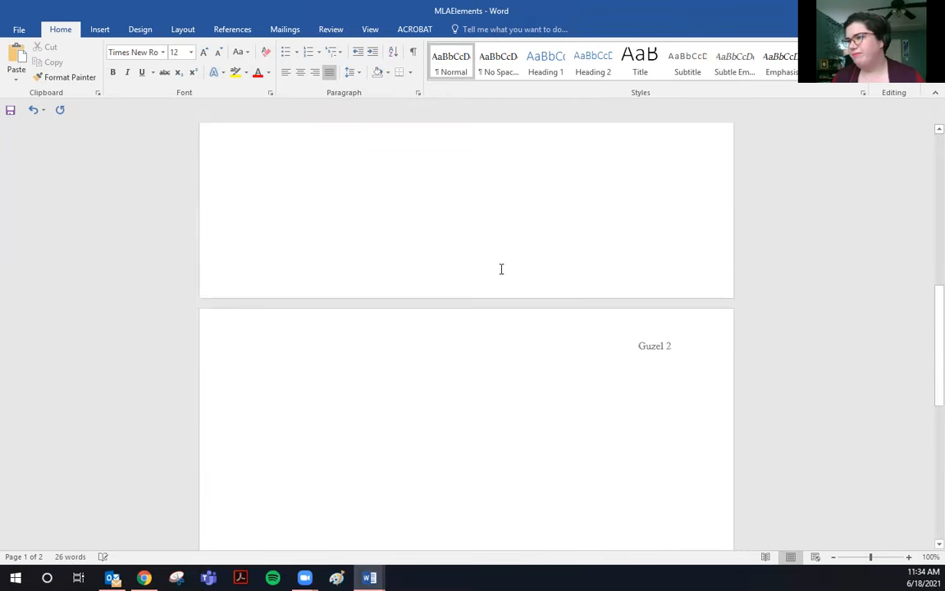
{"action": "left_click", "coordinate": [257, 328]}
{"action": "left_click", "coordinate": [609, 329]}
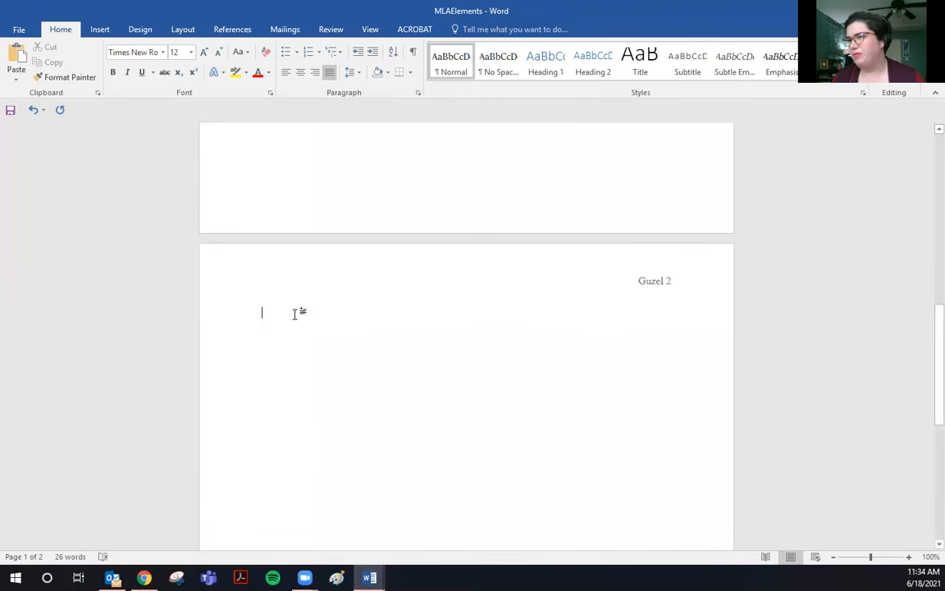
{"action": "left_click", "coordinate": [300, 72]}
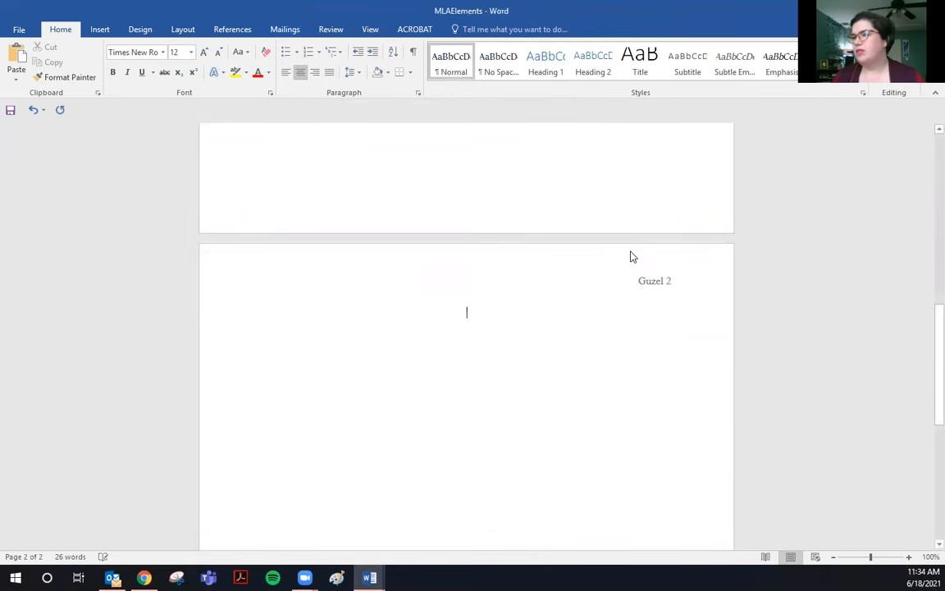
{"action": "type", "text": "Works Cited"}
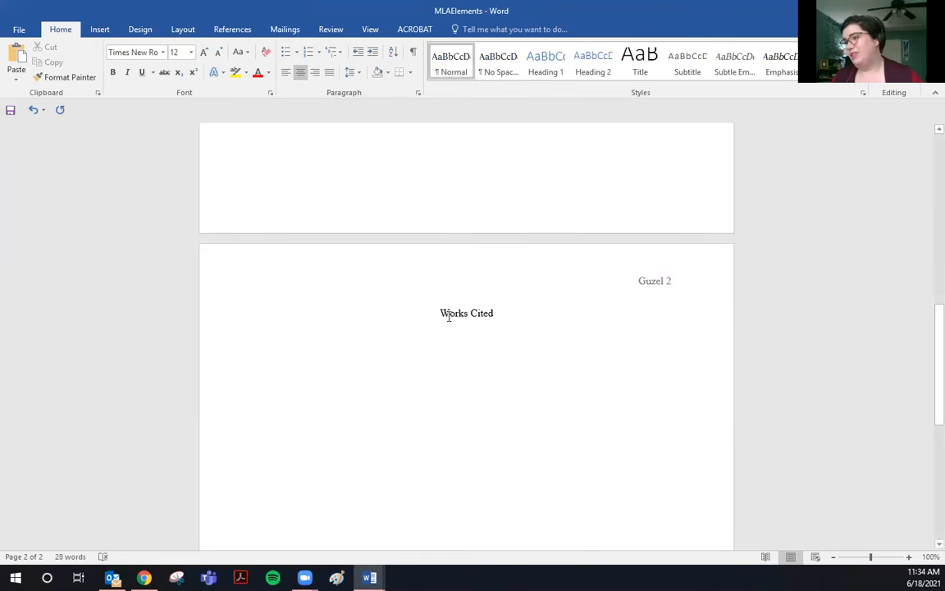
{"action": "key", "text": "Return"}
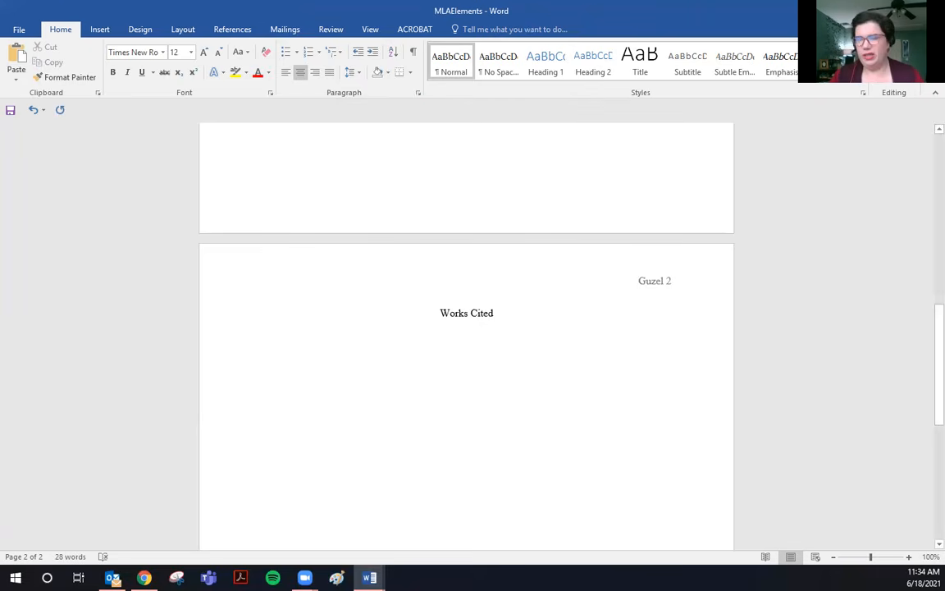
{"action": "left_click", "coordinate": [290, 73]}
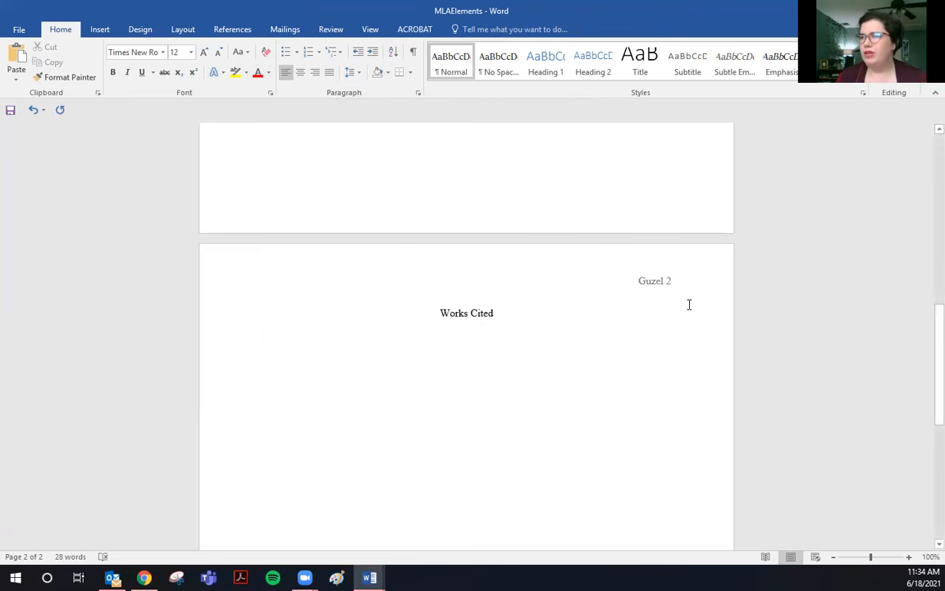
{"action": "scroll", "coordinate": [841, 289], "scroll_direction": "down", "scroll_amount": 2}
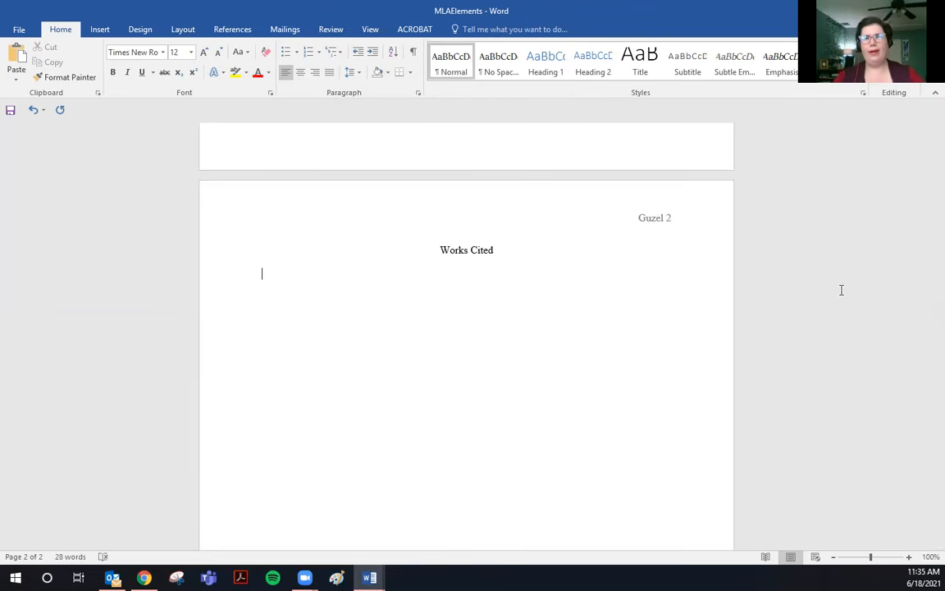
Enter 'Smith, Henry. Gender in Shakespeare's Time. Vintage, 1971.' with only the book title italicized.
{"action": "type", "text": "Smith, "}
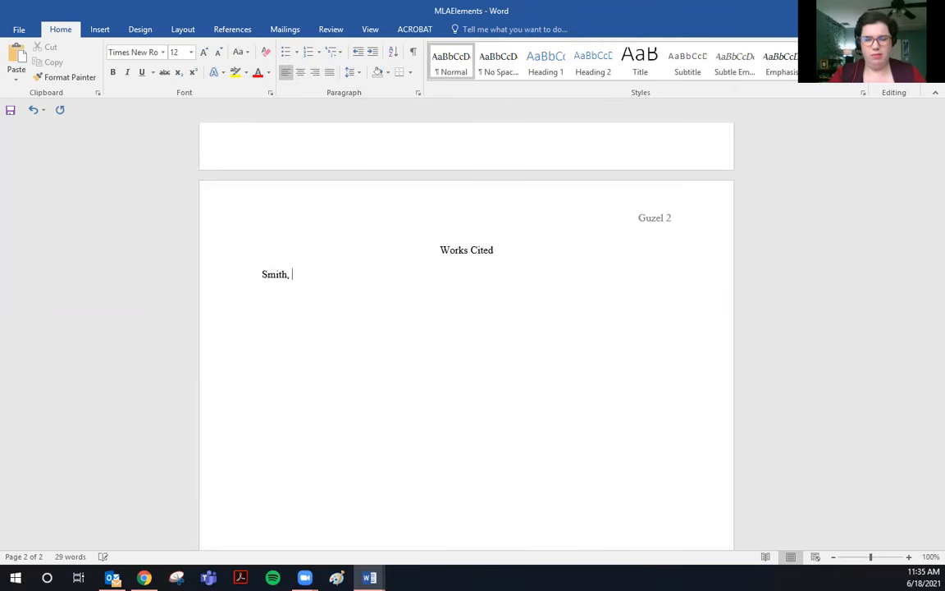
{"action": "type", "text": "Henry"}
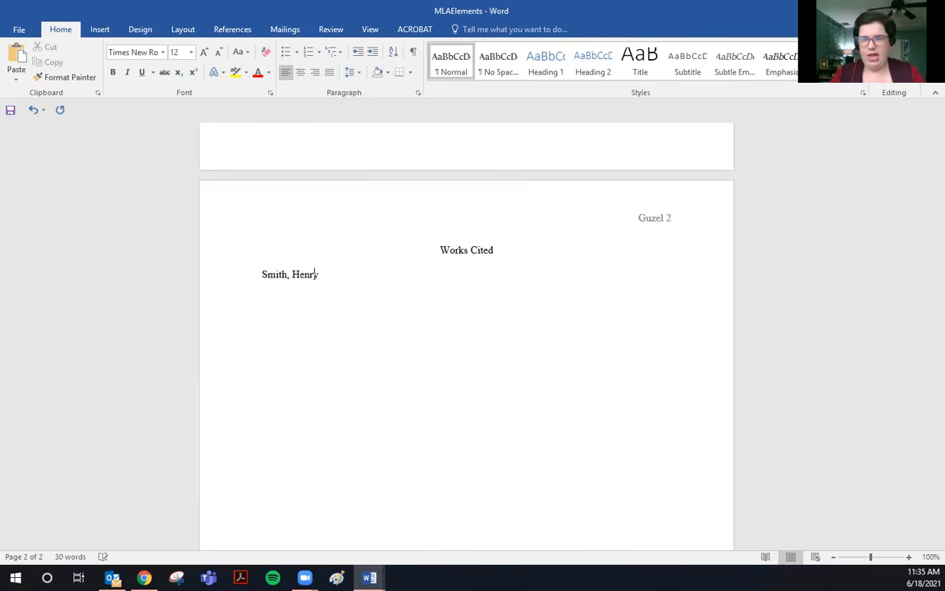
{"action": "type", "text": "."}
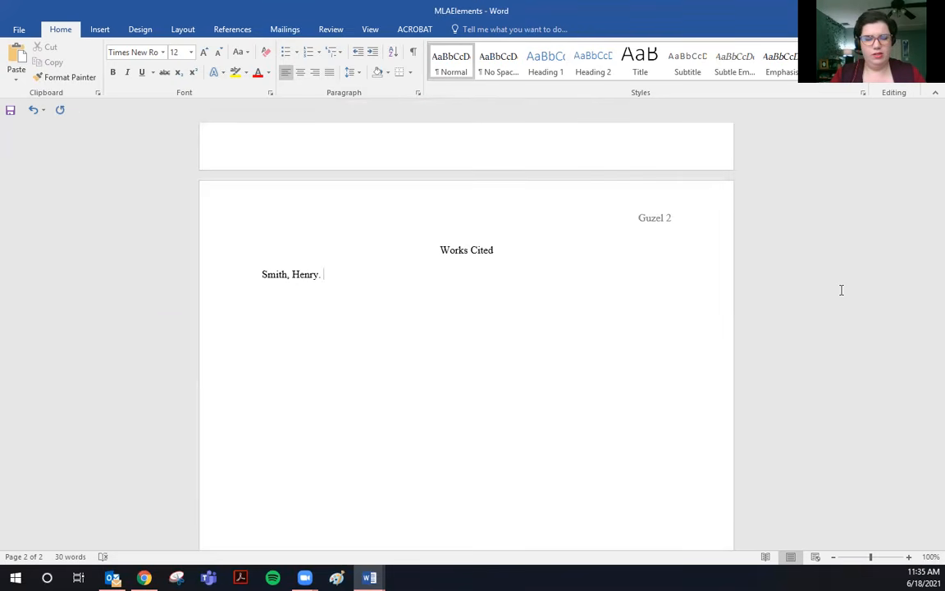
{"action": "key", "text": "ctrl+i"}
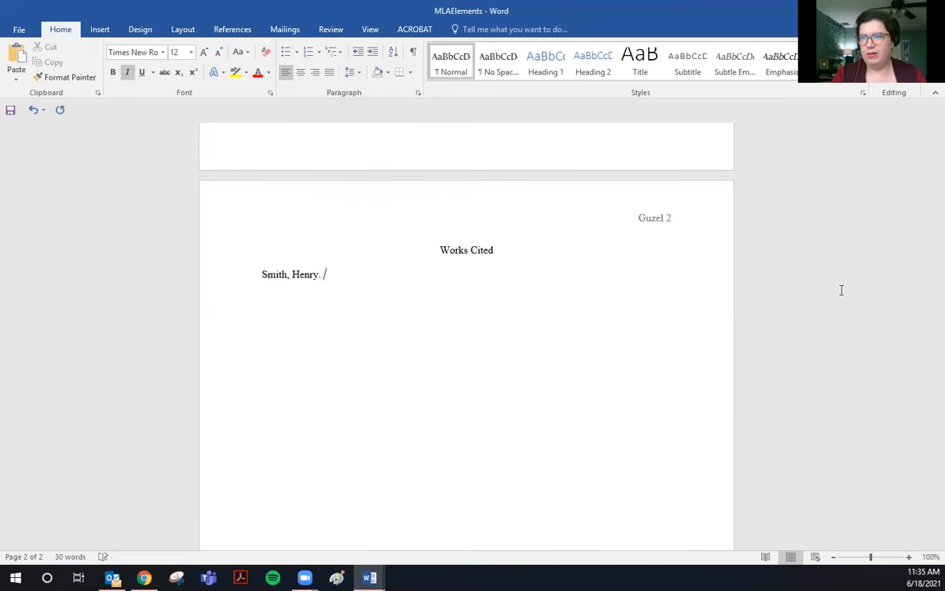
{"action": "type", "text": "Gender i"}
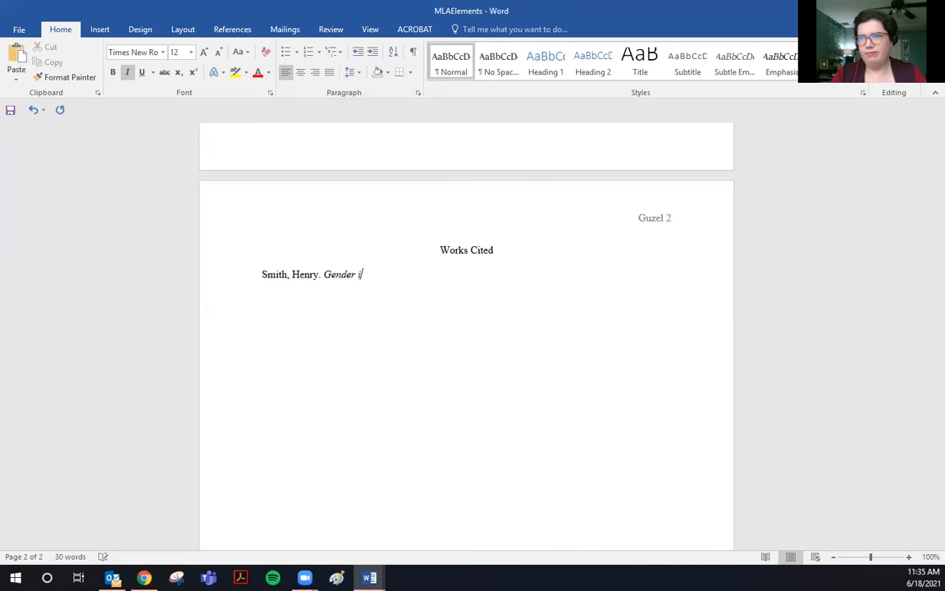
{"action": "type", "text": "n Shakesp"}
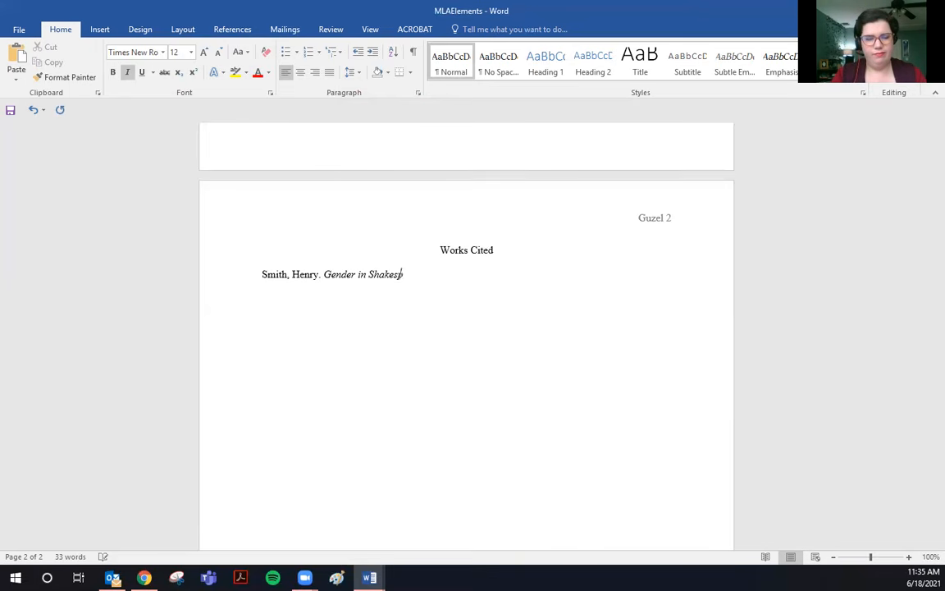
{"action": "type", "text": "eares"}
{"action": "key", "text": "BackSpace"}
{"action": "key", "text": "BackSpace"}
{"action": "type", "text": "'s Time."}
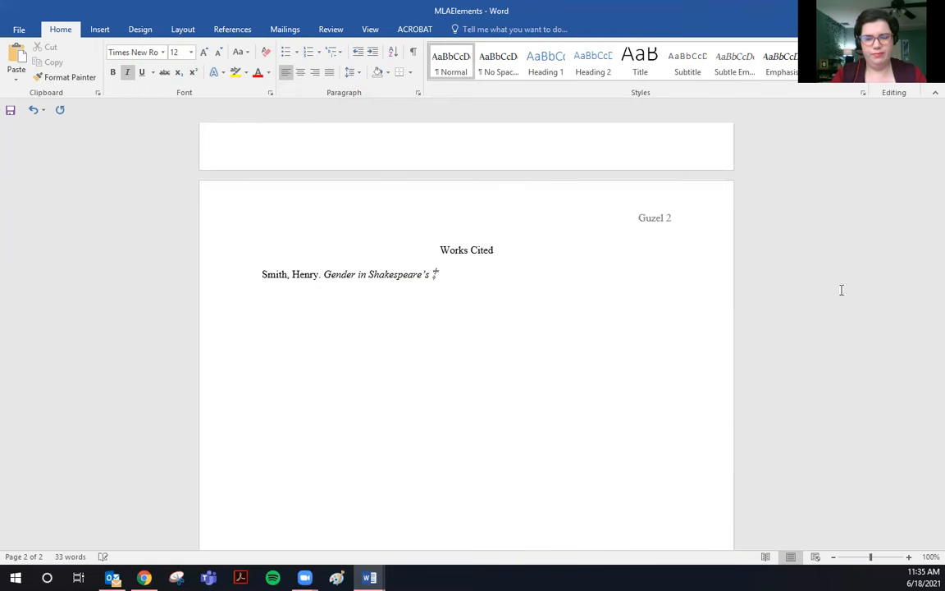
{"action": "key", "text": "ctrl+i"}
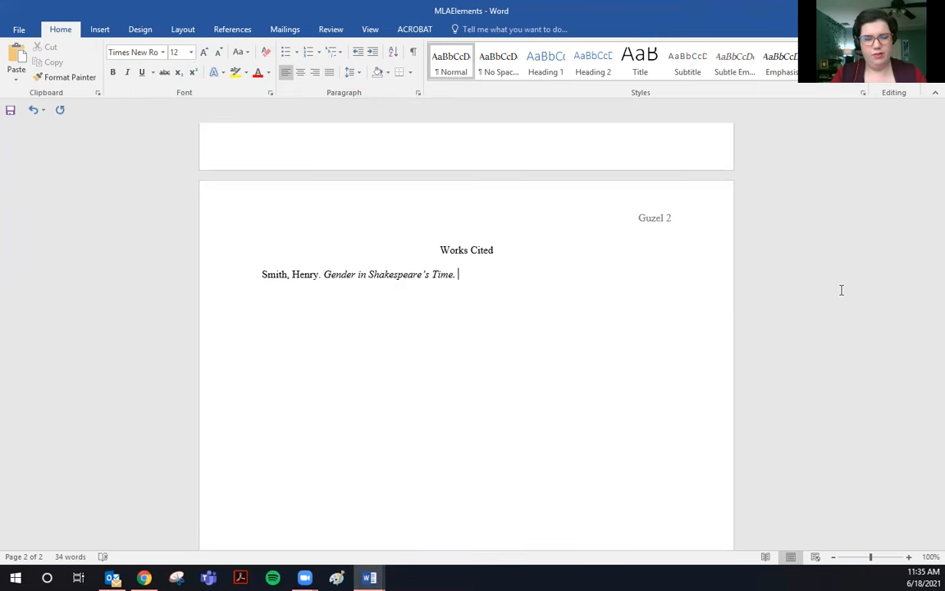
{"action": "type", "text": "1971."}
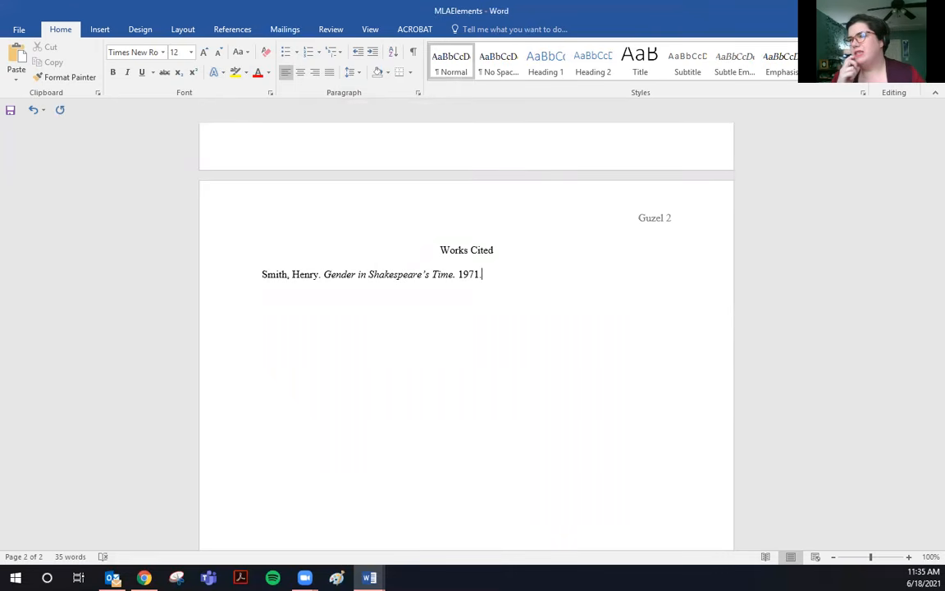
{"action": "left_click", "coordinate": [458, 274]}
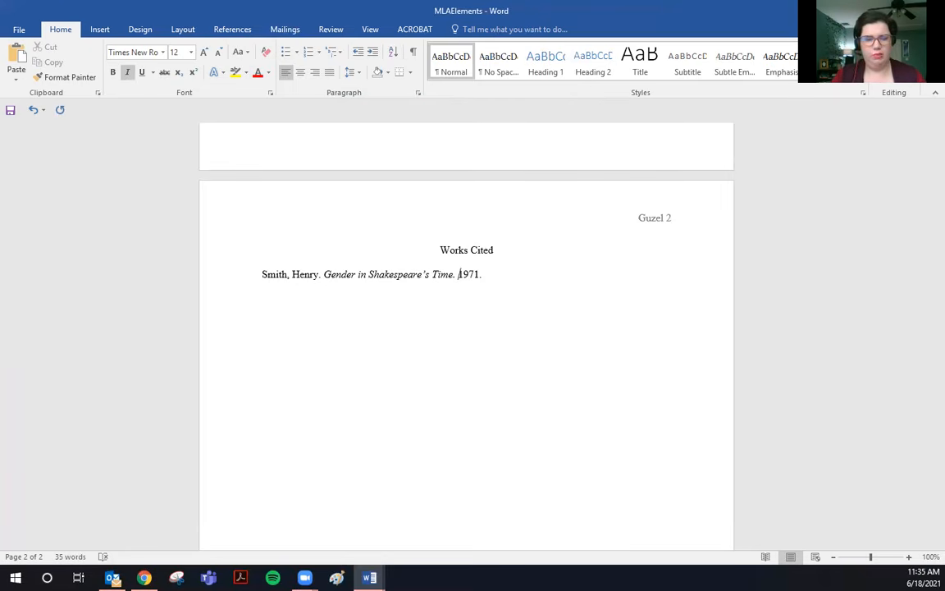
{"action": "key", "text": "ctrl+i"}
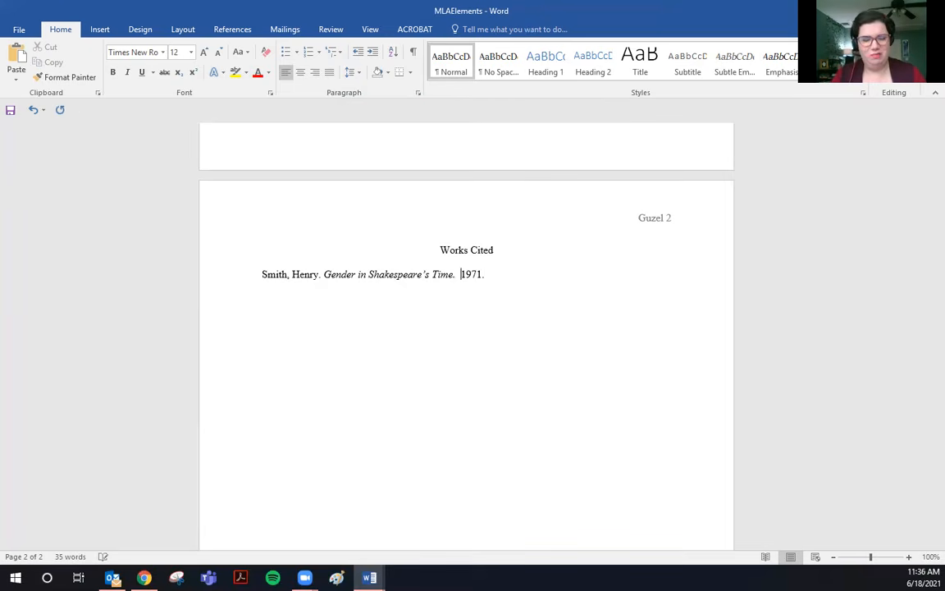
{"action": "key", "text": "BackSpace"}
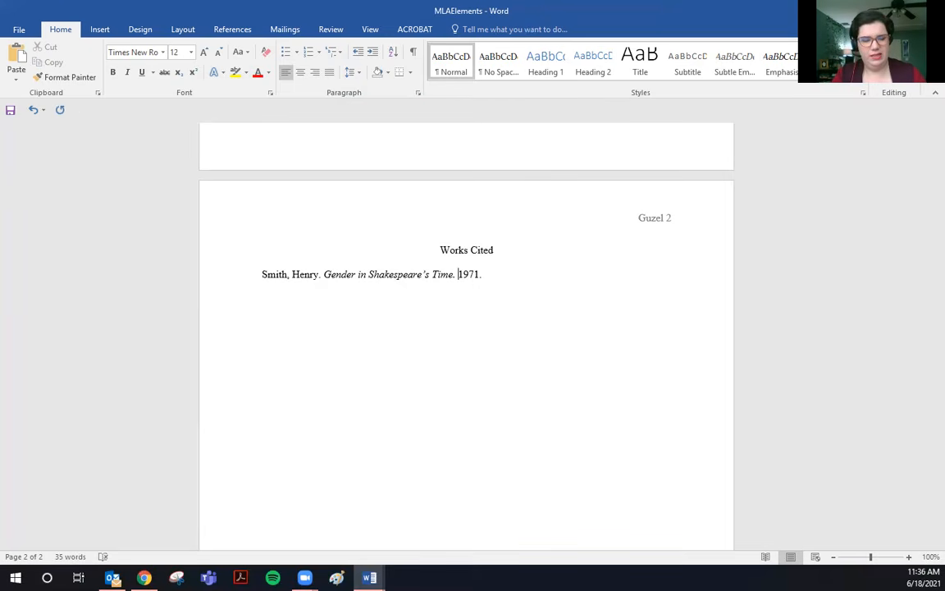
{"action": "type", "text": "Vintage,"}
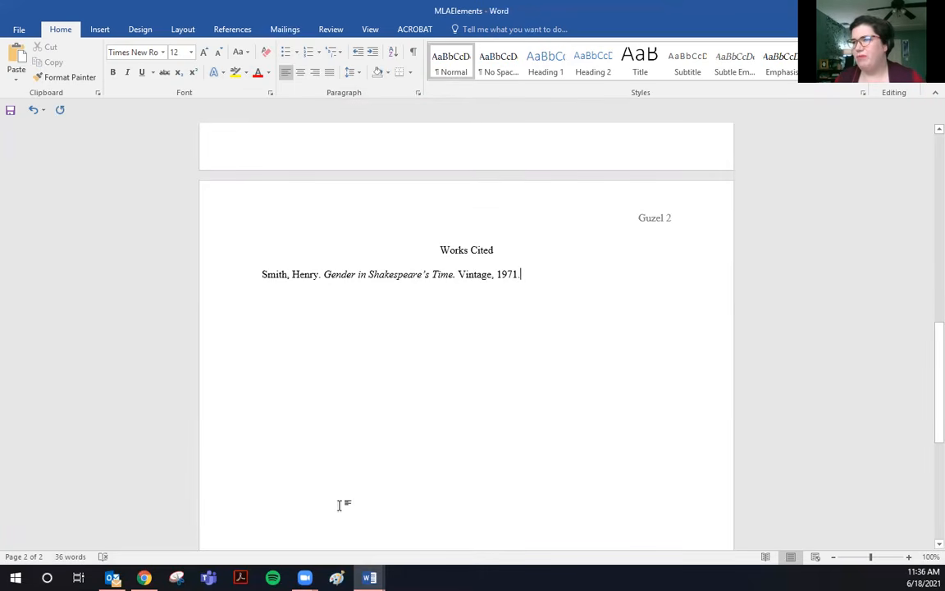
Copy the SNHU tweet entry from the MLA Sample Paper's Works Cited list.
{"action": "mouse_move", "coordinate": [369, 578]}
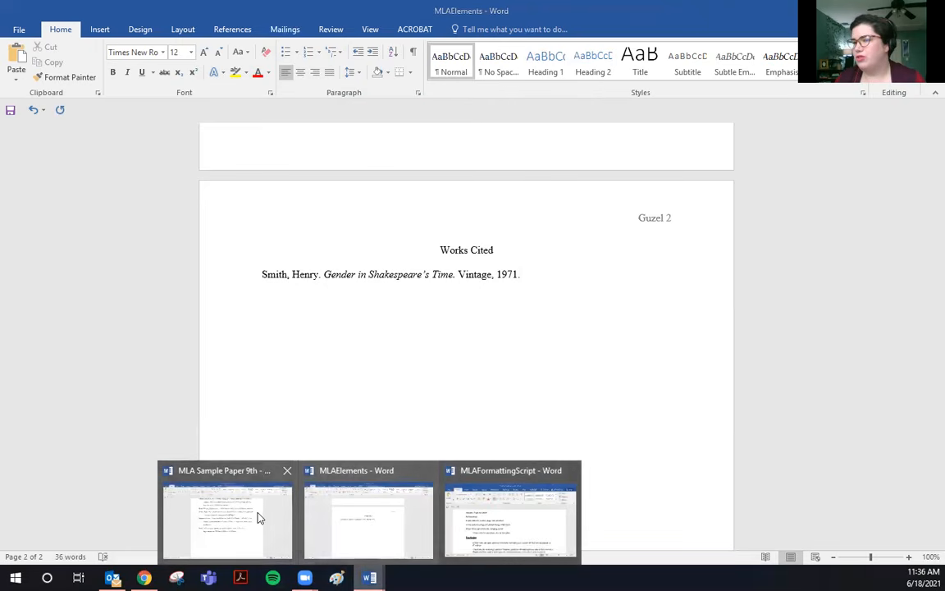
{"action": "left_click", "coordinate": [246, 513]}
{"action": "left_click_drag", "start_coordinate": [501, 367], "coordinate": [237, 339]}
{"action": "right_click", "coordinate": [359, 354]}
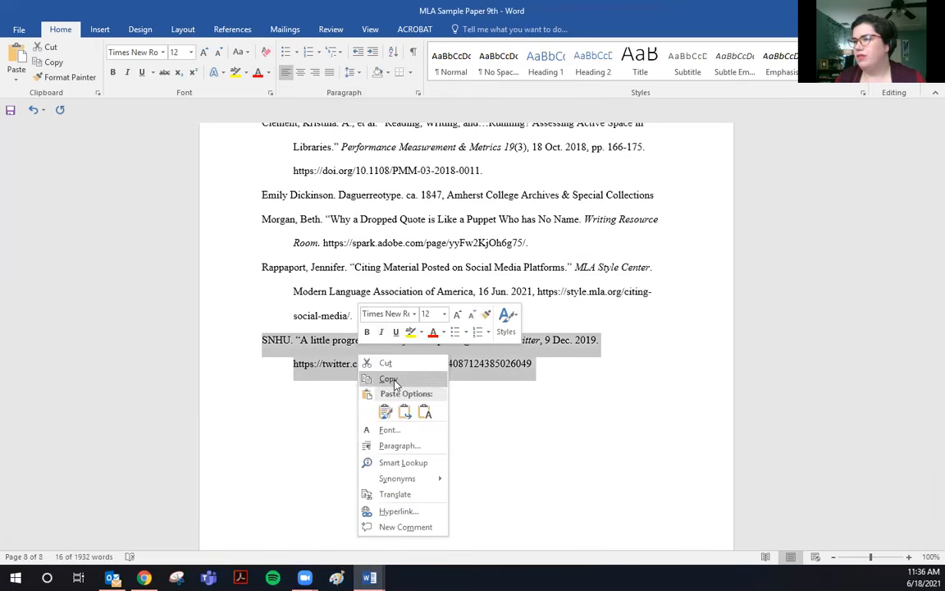
{"action": "left_click", "coordinate": [388, 378]}
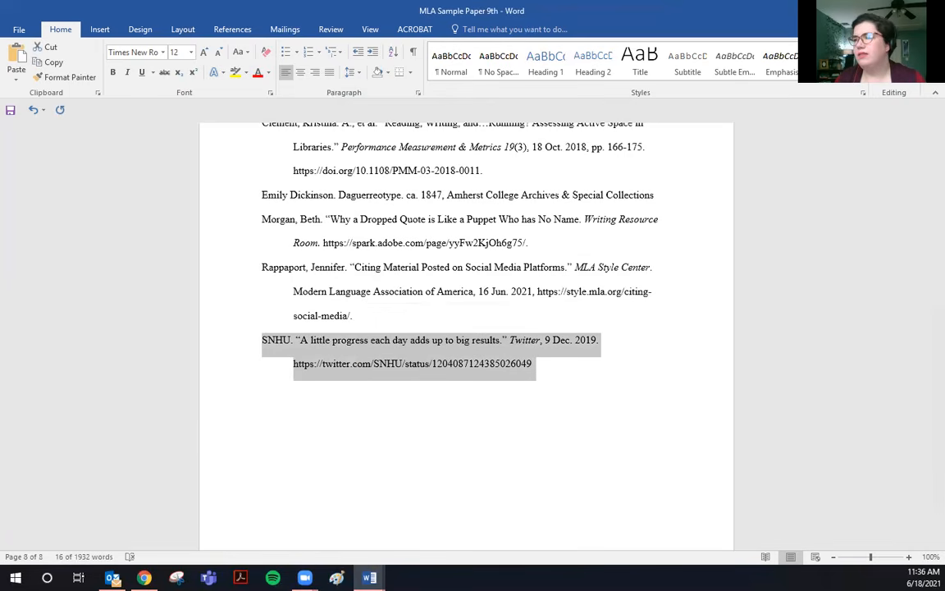
Paste the SNHU entry below the Smith entry, join its URL on, and select the citation.
{"action": "key", "text": "alt+Tab"}
{"action": "key", "text": "Return"}
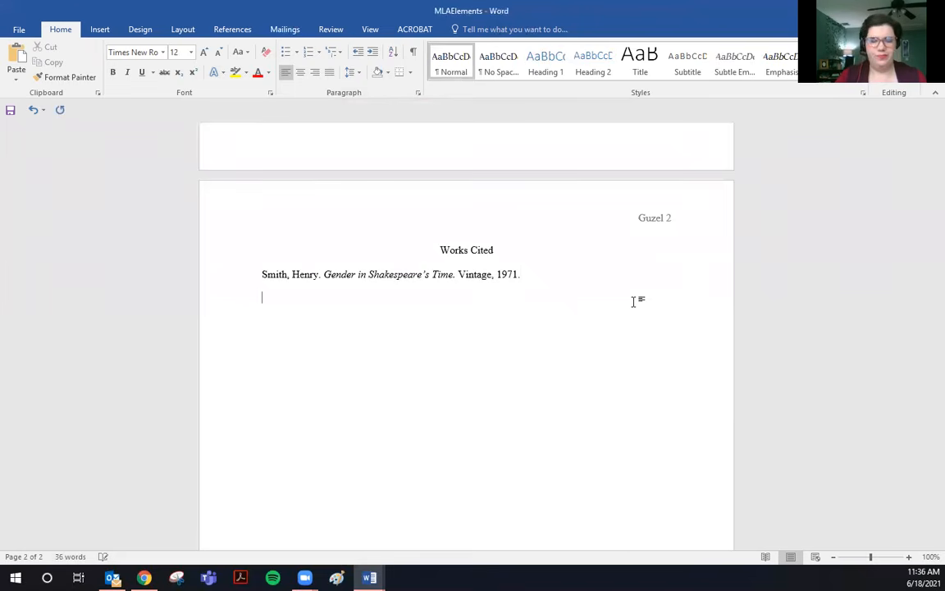
{"action": "key", "text": "ctrl+v"}
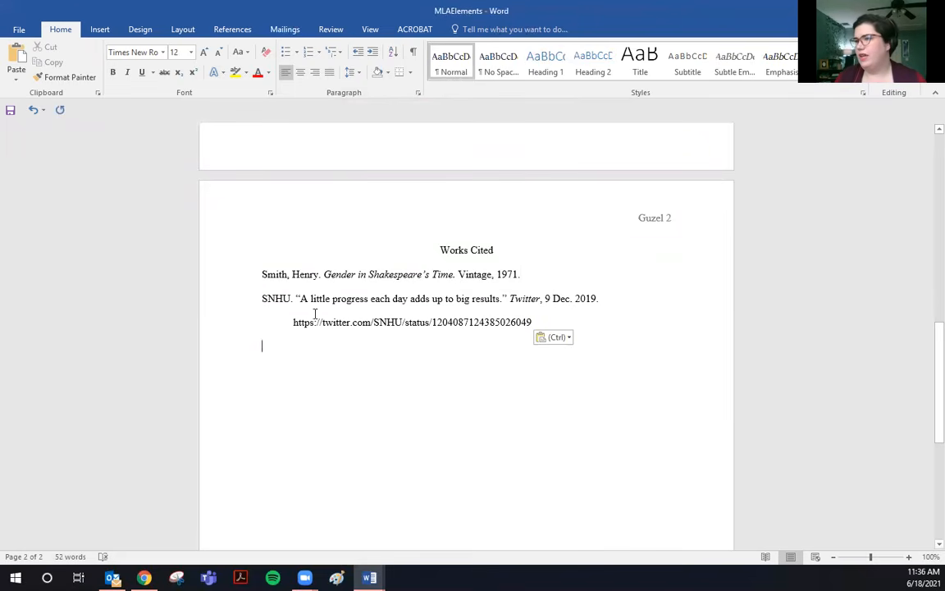
{"action": "left_click", "coordinate": [288, 322]}
{"action": "key", "text": "BackSpace"}
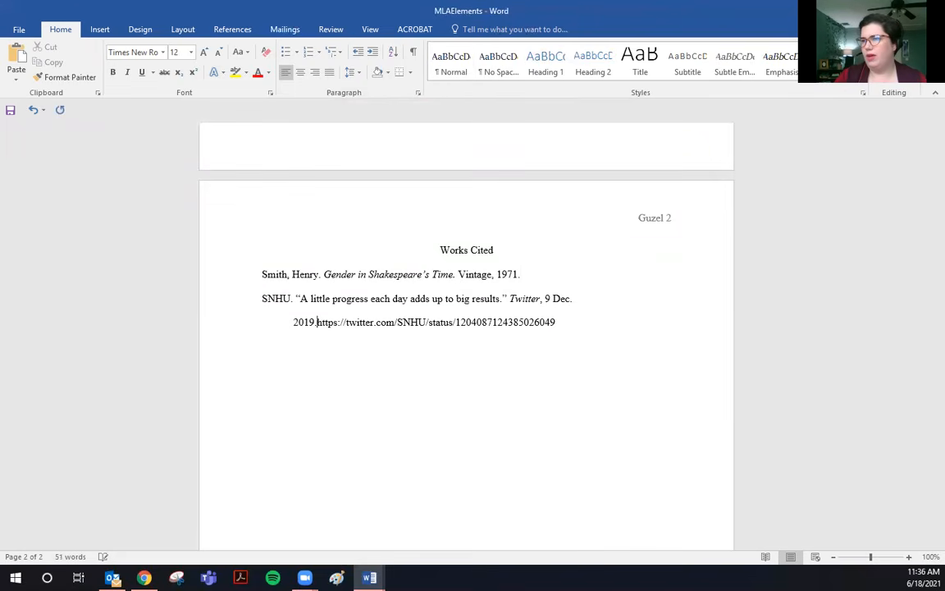
{"action": "left_click_drag", "start_coordinate": [544, 338], "coordinate": [252, 299]}
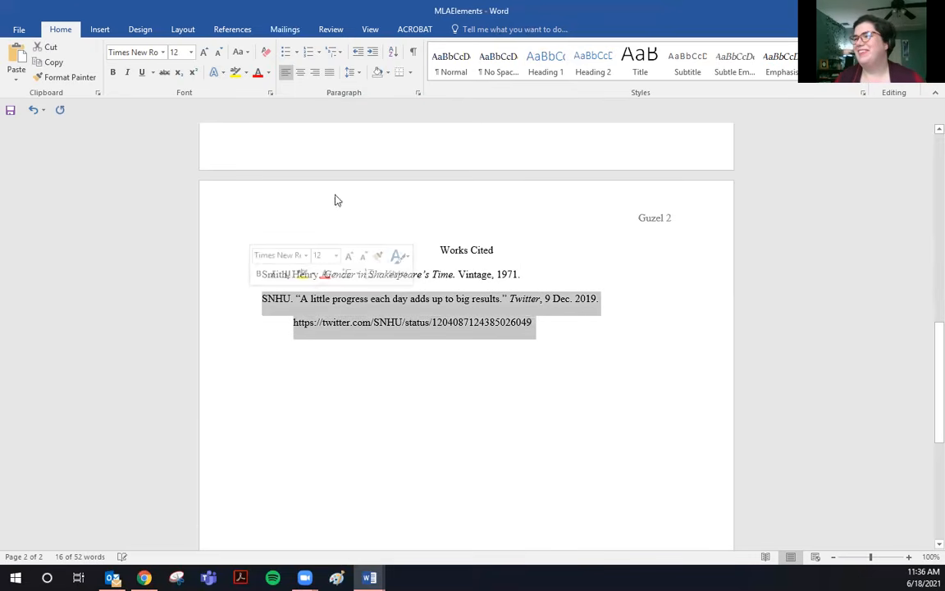
Set the citation's Special indent to none in the Paragraph dialog.
{"action": "right_click", "coordinate": [382, 312]}
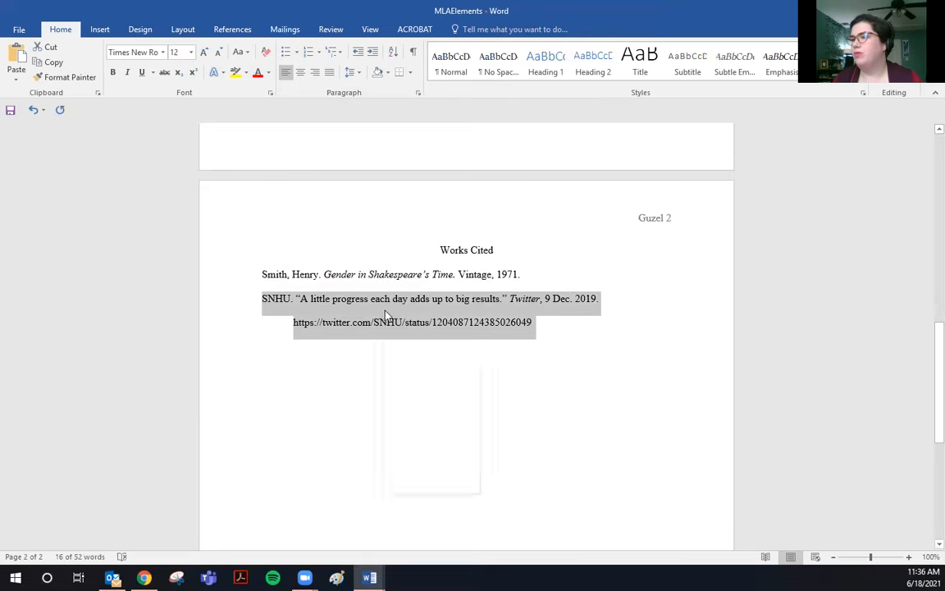
{"action": "left_click", "coordinate": [426, 404]}
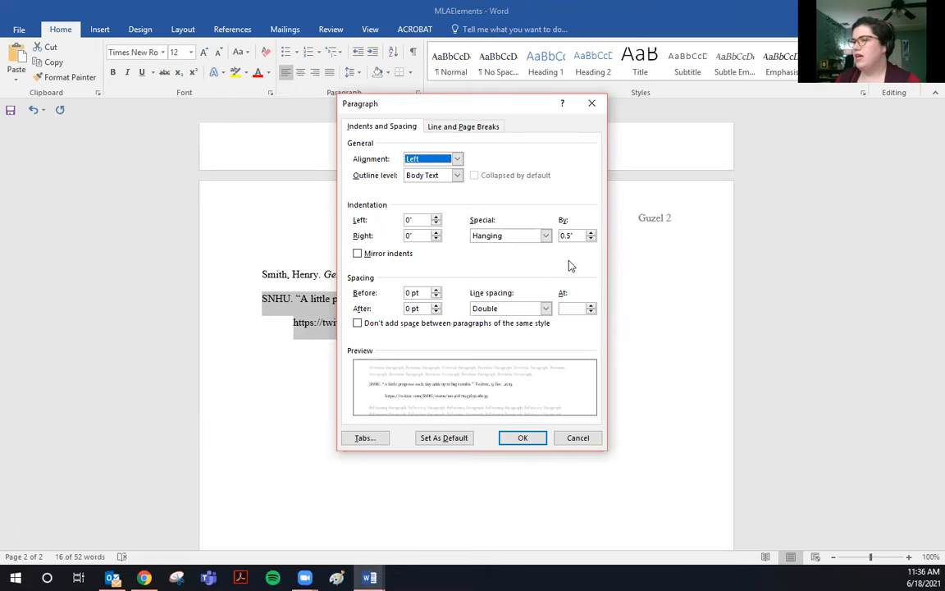
{"action": "left_click", "coordinate": [545, 235]}
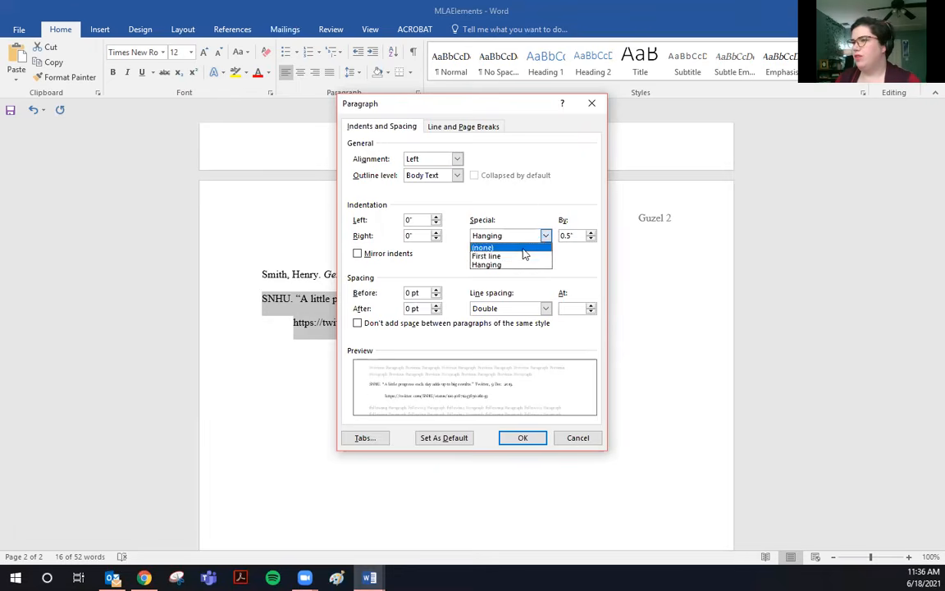
{"action": "left_click", "coordinate": [505, 247]}
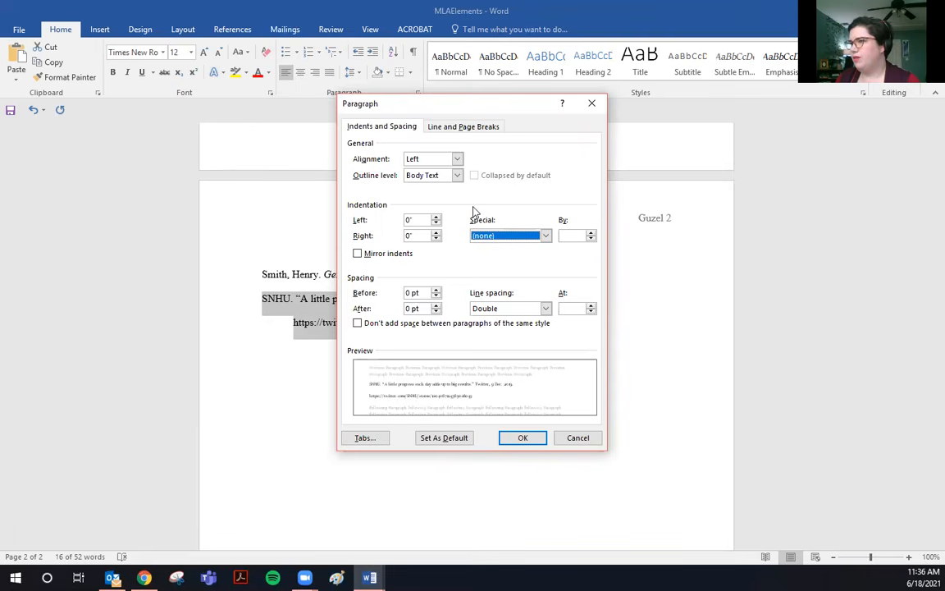
{"action": "left_click", "coordinate": [531, 438]}
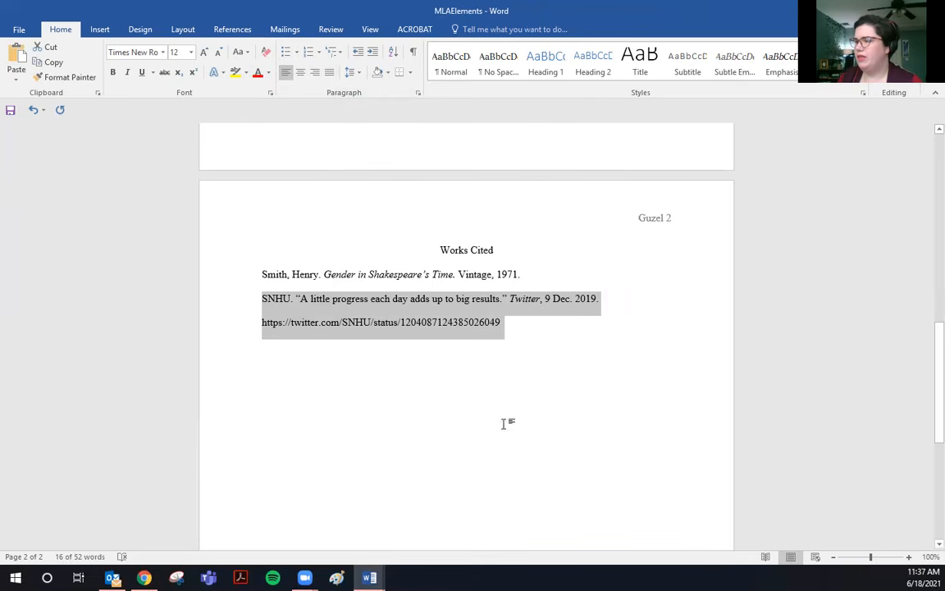
Give the SNHU citation a 0.5" hanging indent and deselect it.
{"action": "right_click", "coordinate": [427, 314]}
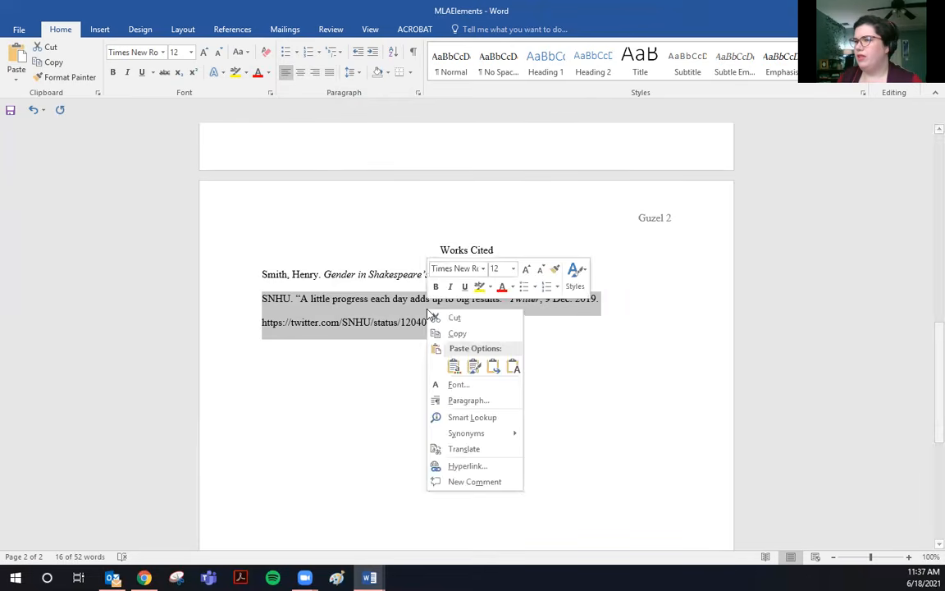
{"action": "left_click", "coordinate": [462, 400]}
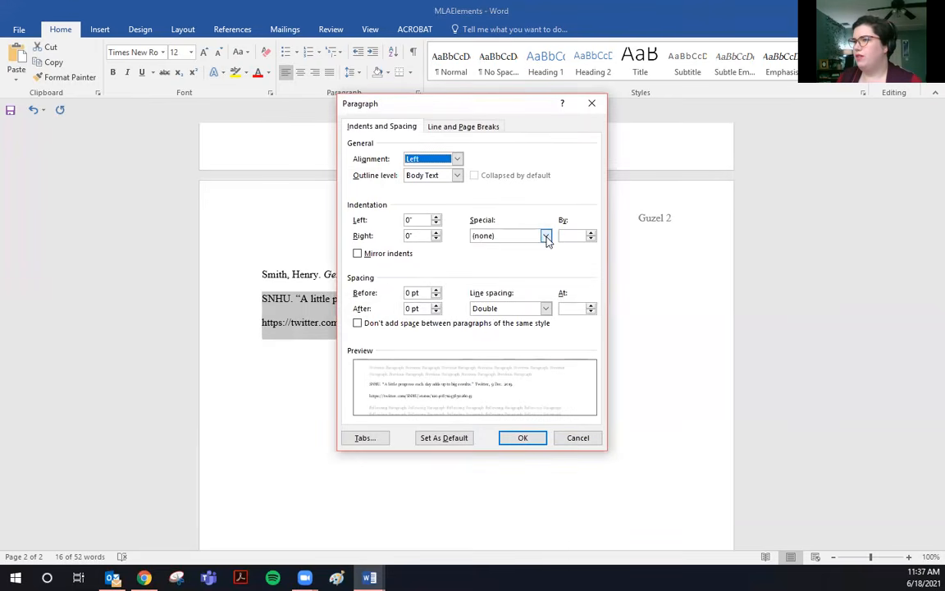
{"action": "left_click", "coordinate": [545, 236]}
{"action": "left_click", "coordinate": [494, 262]}
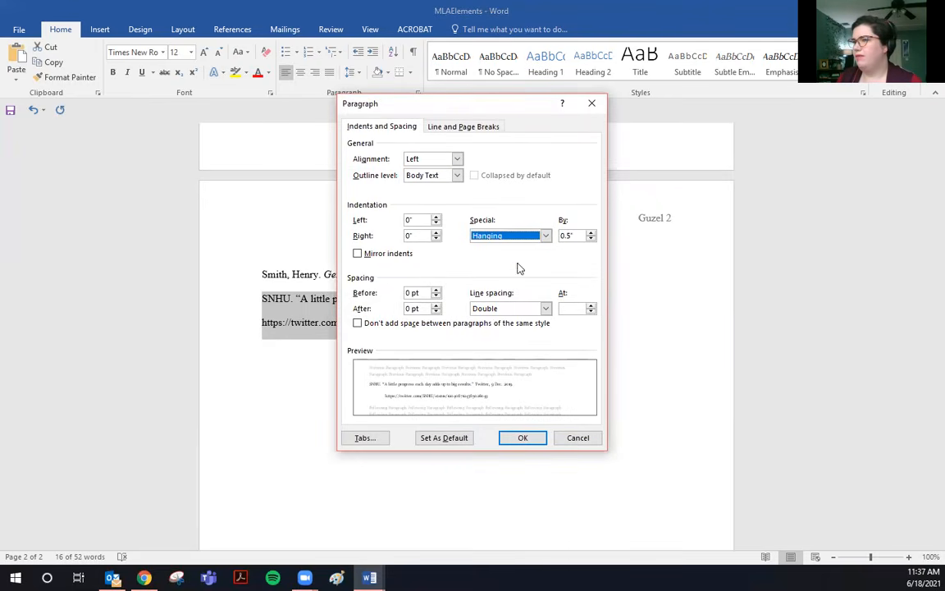
{"action": "left_click", "coordinate": [525, 437]}
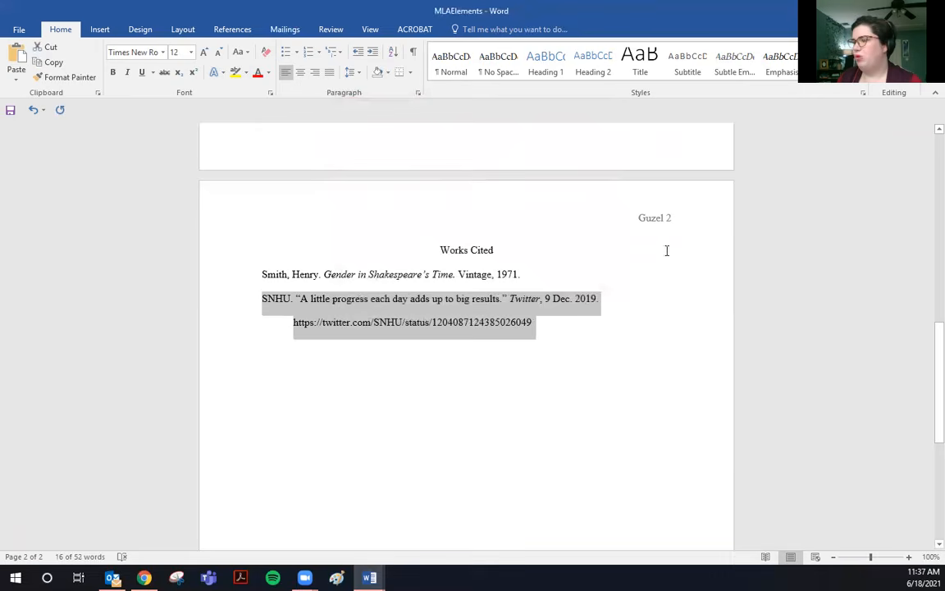
{"action": "left_click", "coordinate": [553, 326]}
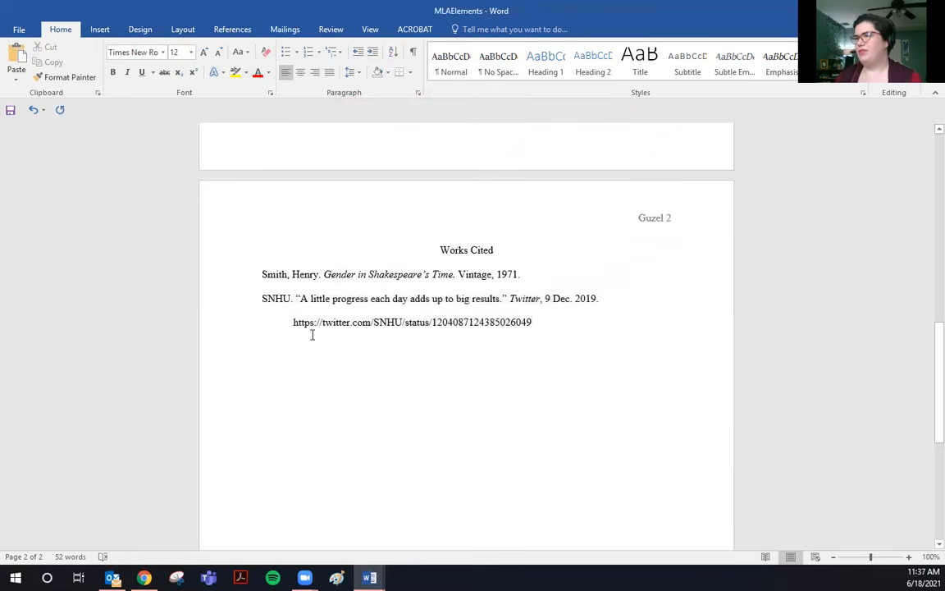